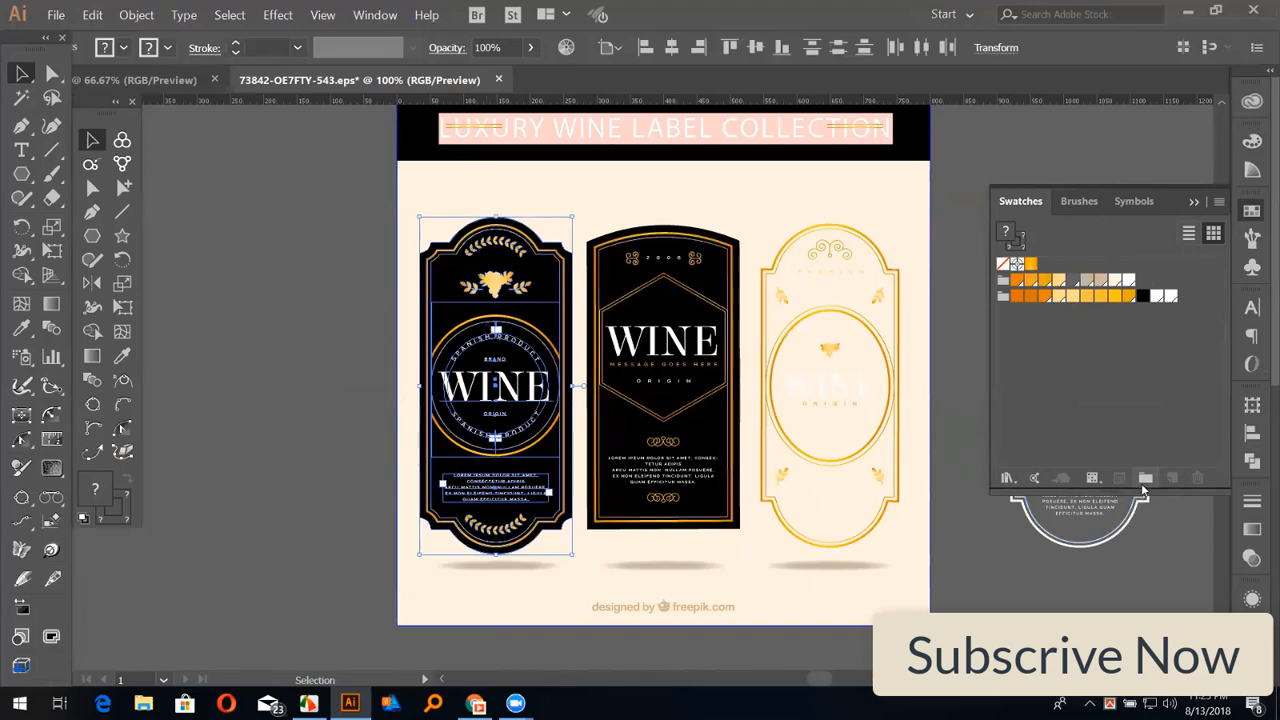
Step: Create a color group named Color Group 2 from the selected wine label artwork, including swatches for tints, and deselect the artwork
click(1145, 482)
click(906, 387)
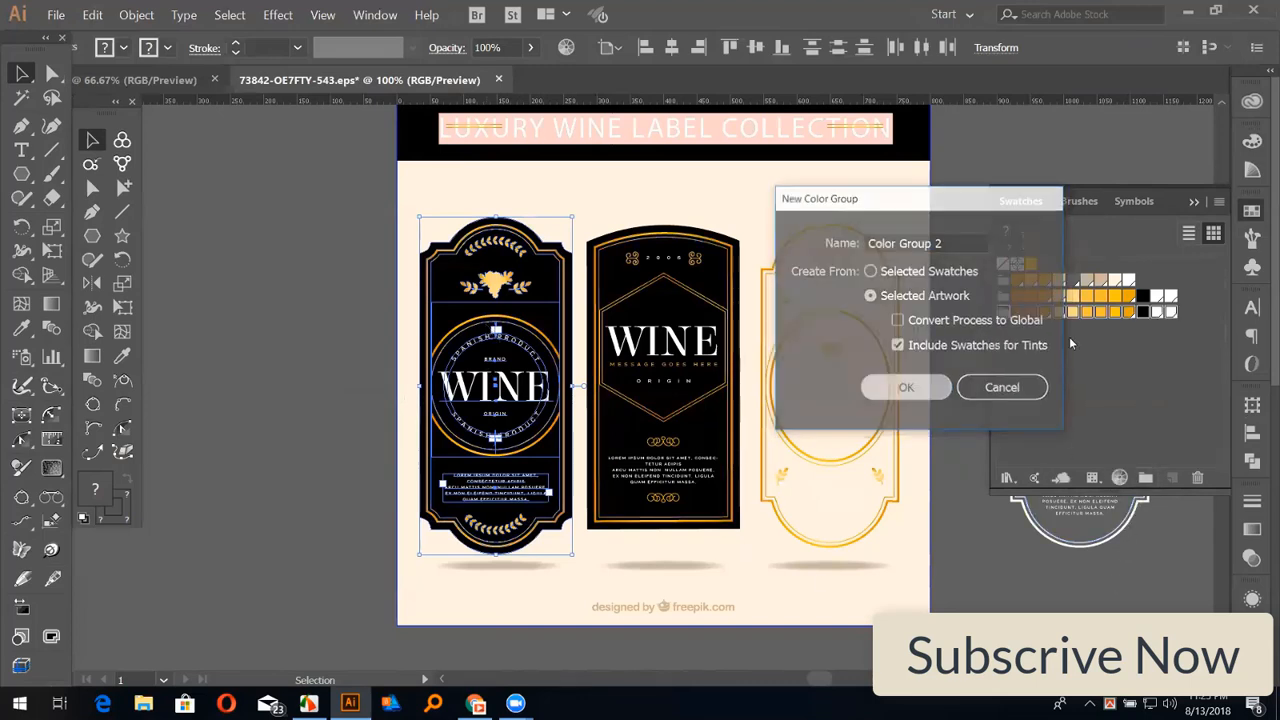
click(1179, 347)
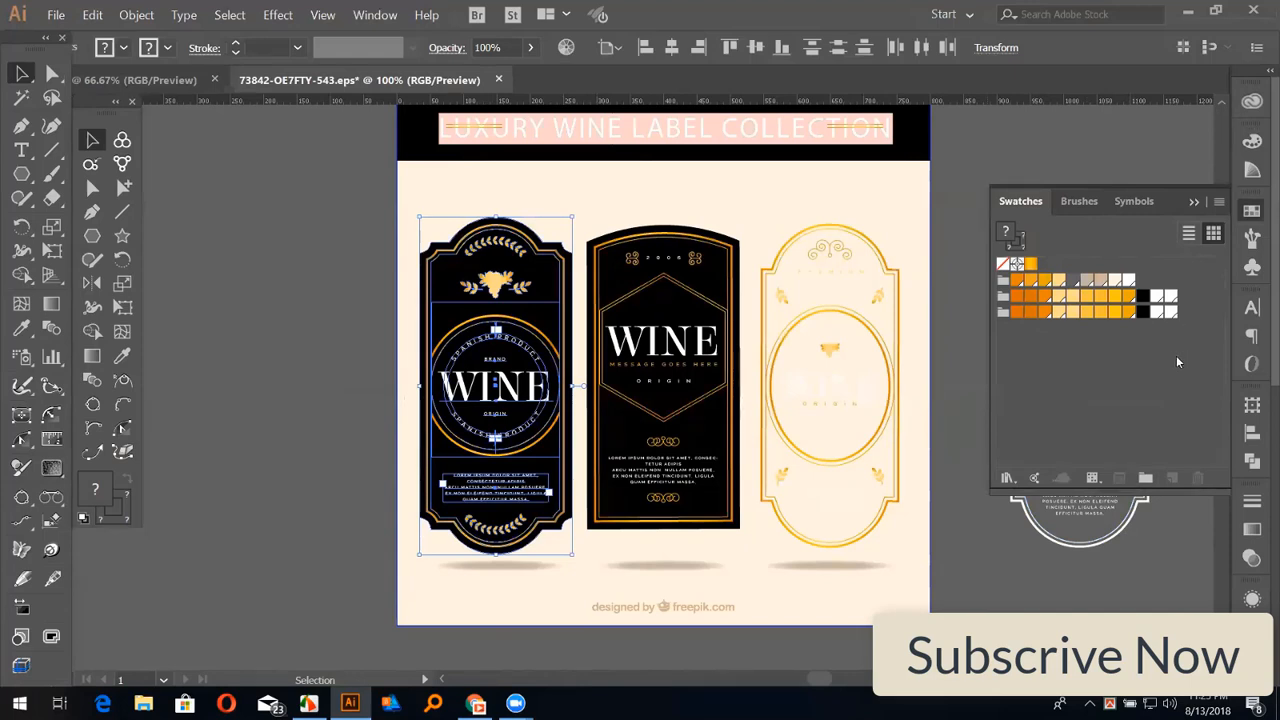
click(624, 208)
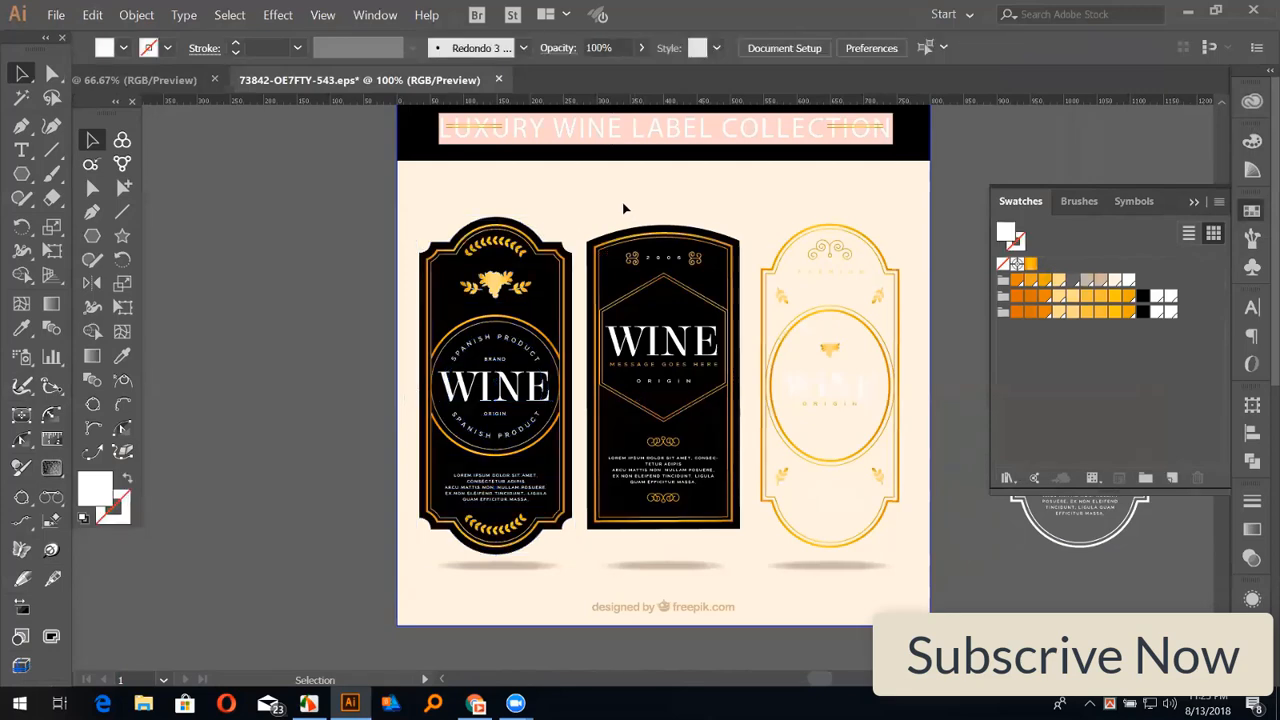
Step: Save the document's swatches as an AI swatch file named 73842-OE7FTY-543 on the Desktop
key(ctrl+equal)
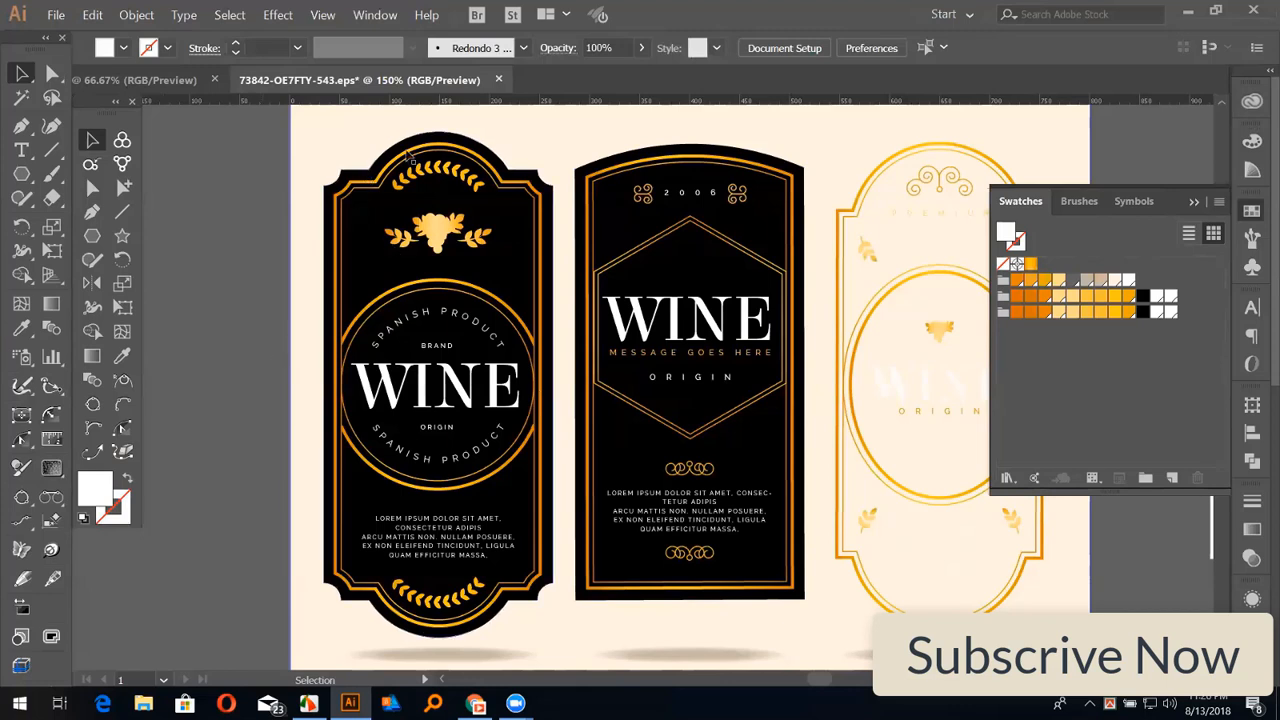
click(1018, 478)
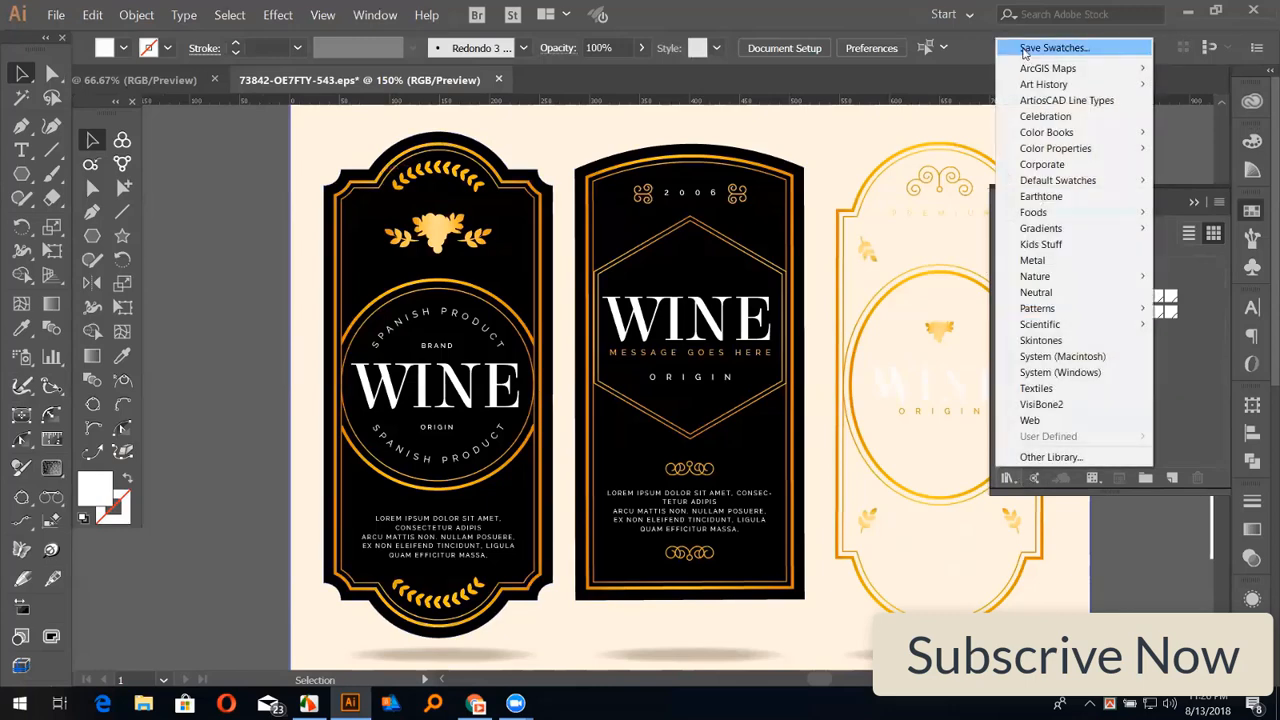
click(1093, 50)
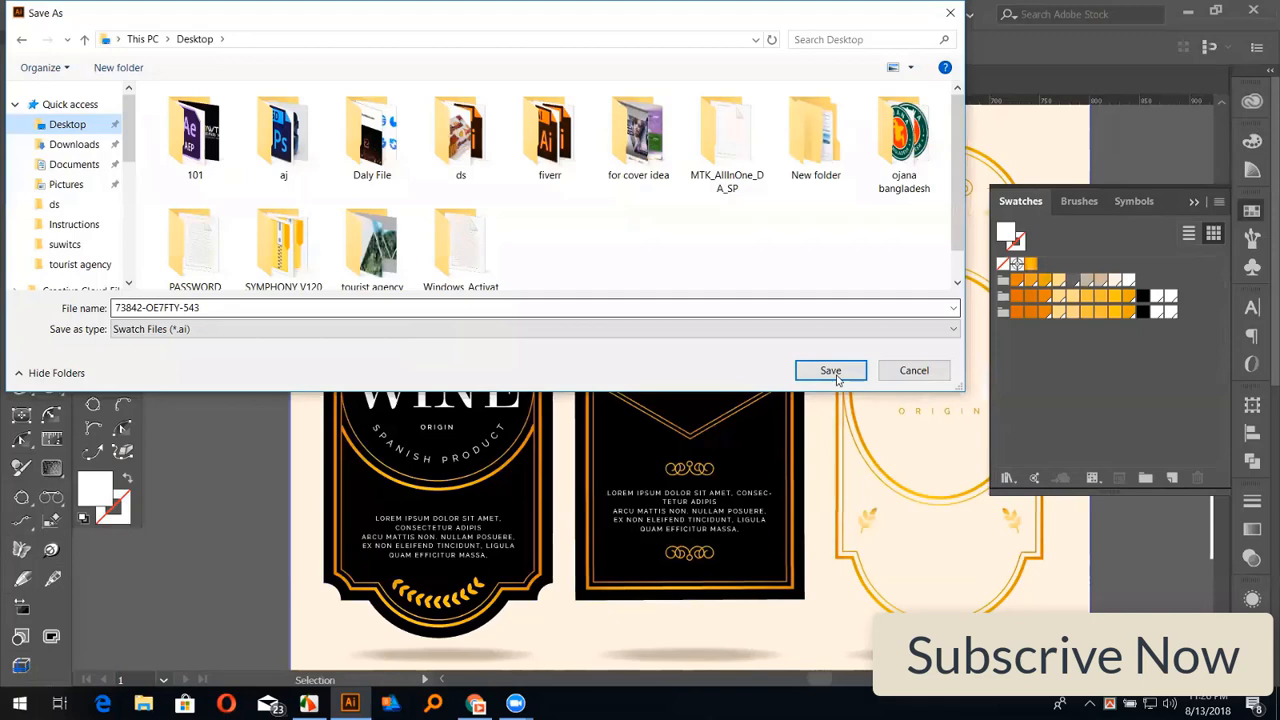
click(837, 376)
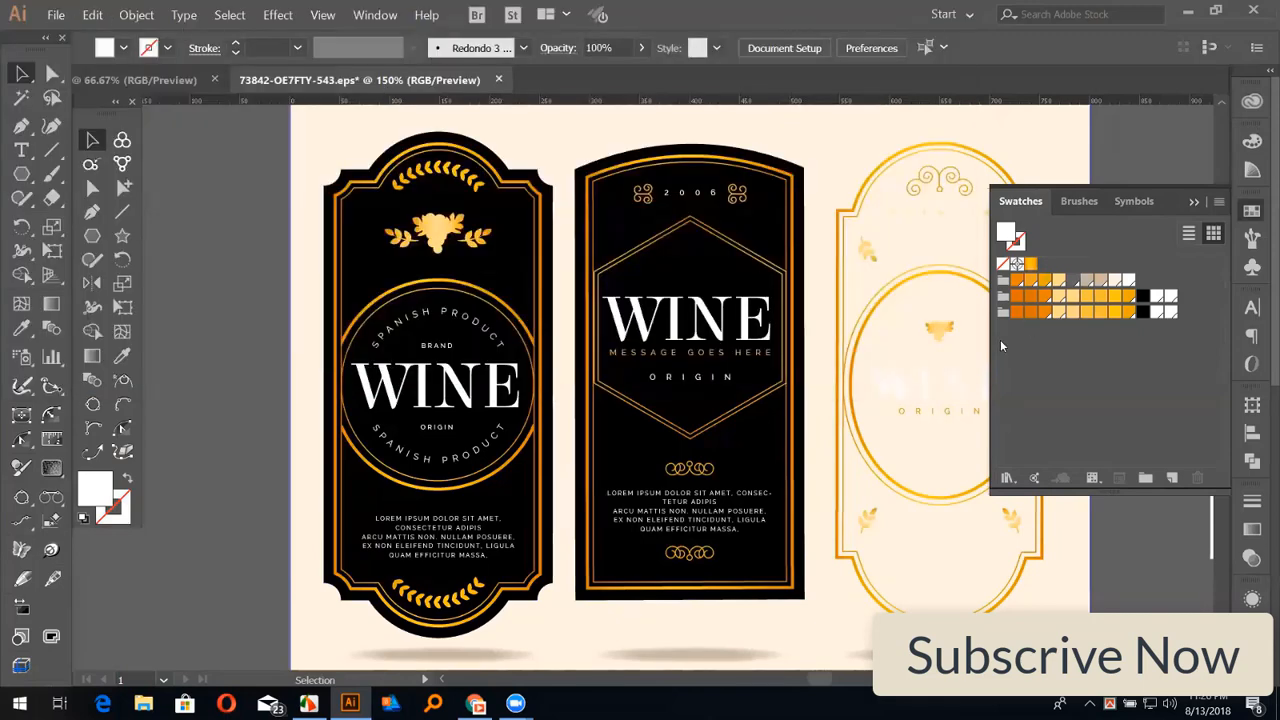
Step: Create a new blank document with the preset settings
click(58, 15)
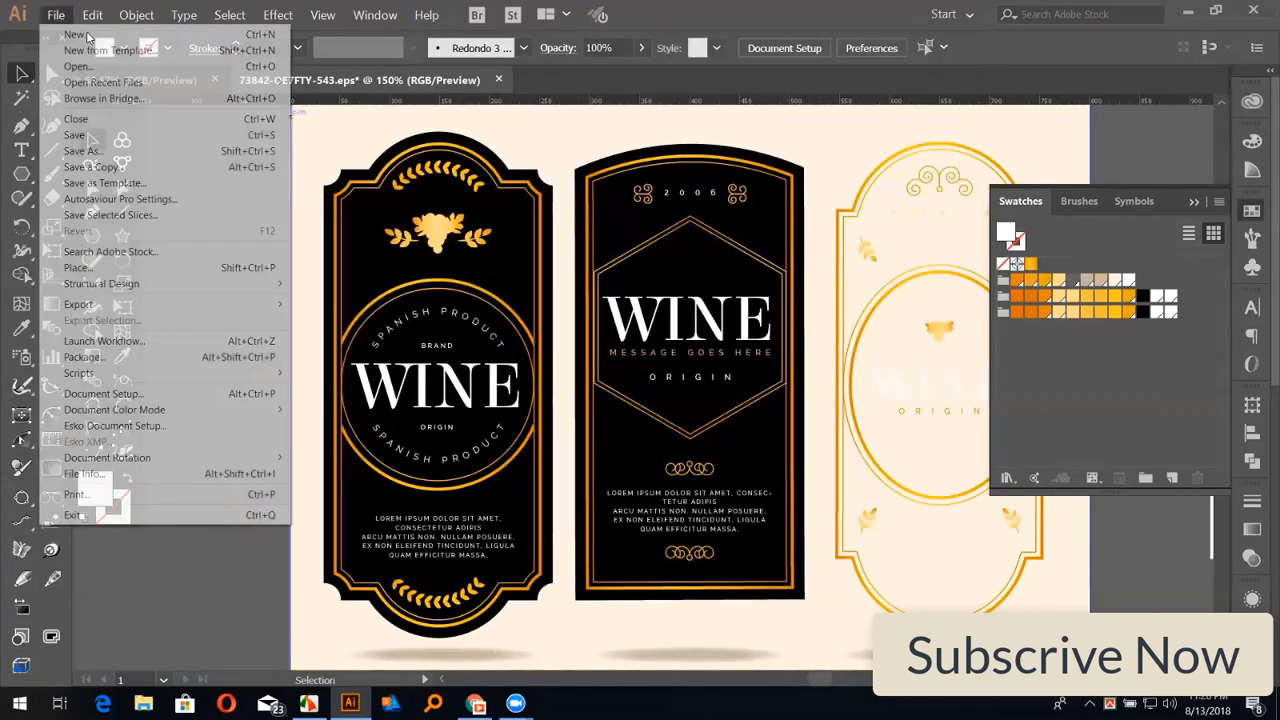
key(ctrl+n)
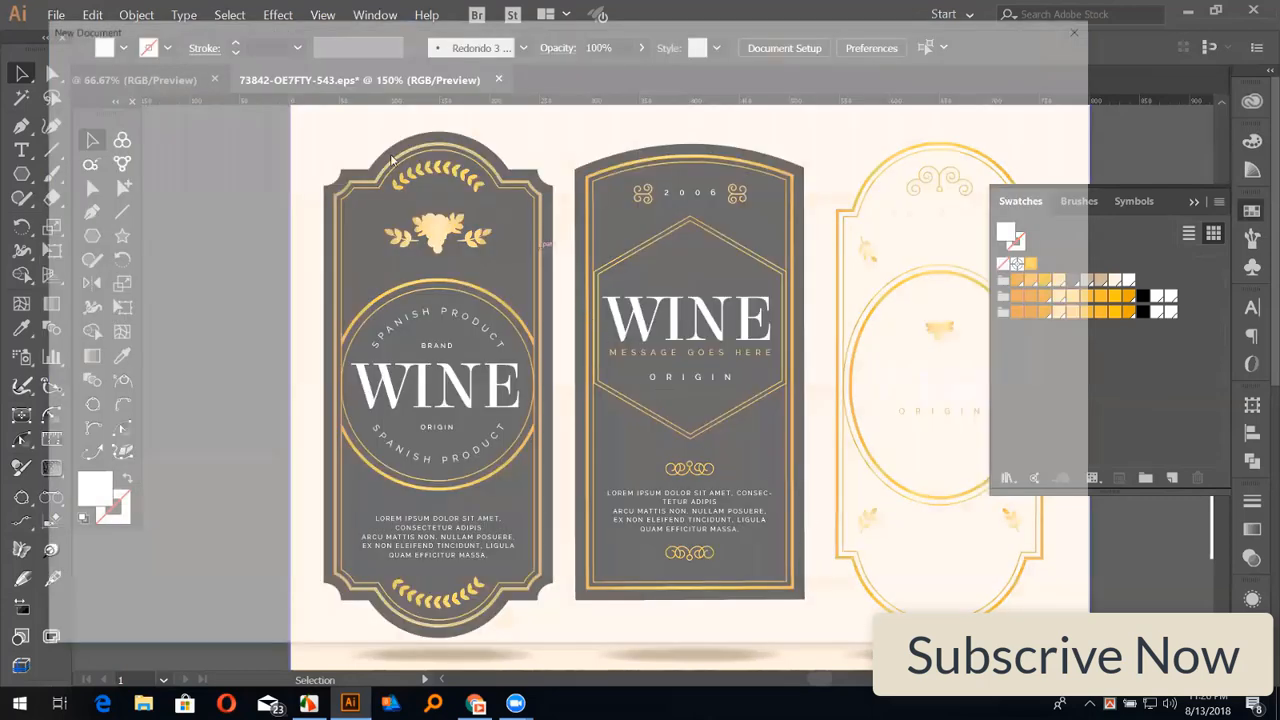
key(Return)
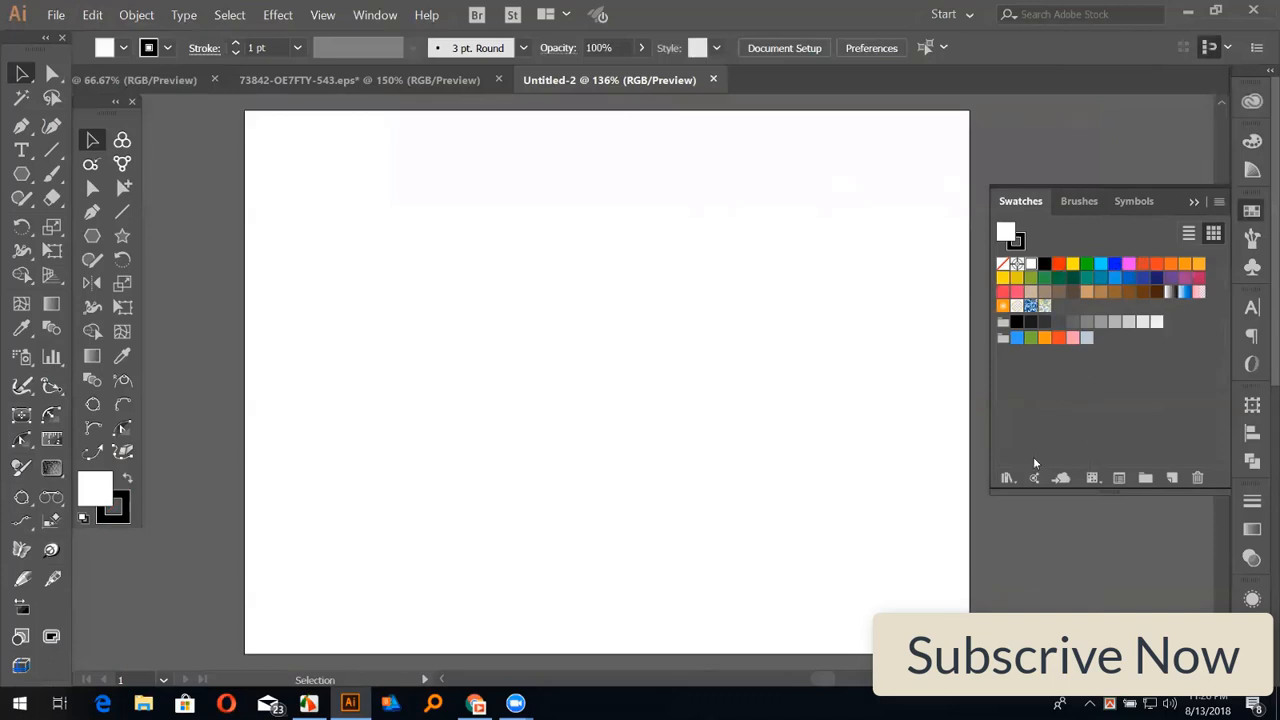
click(1010, 479)
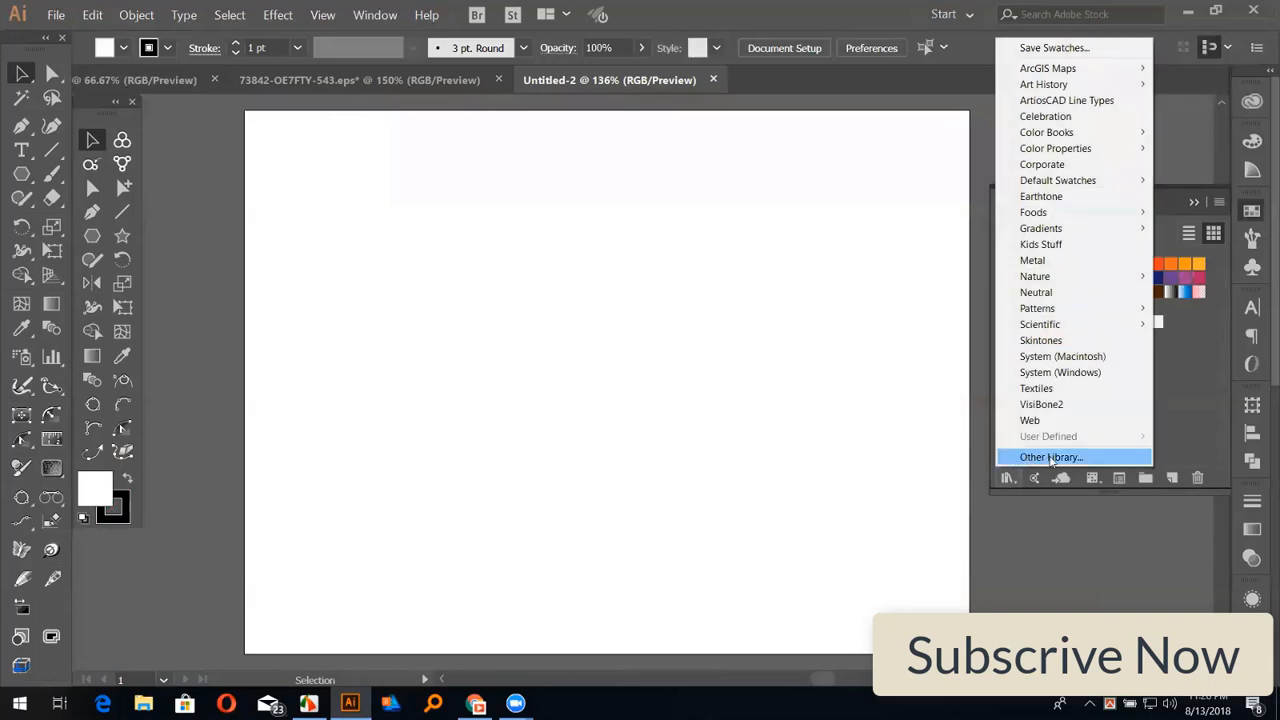
click(1051, 457)
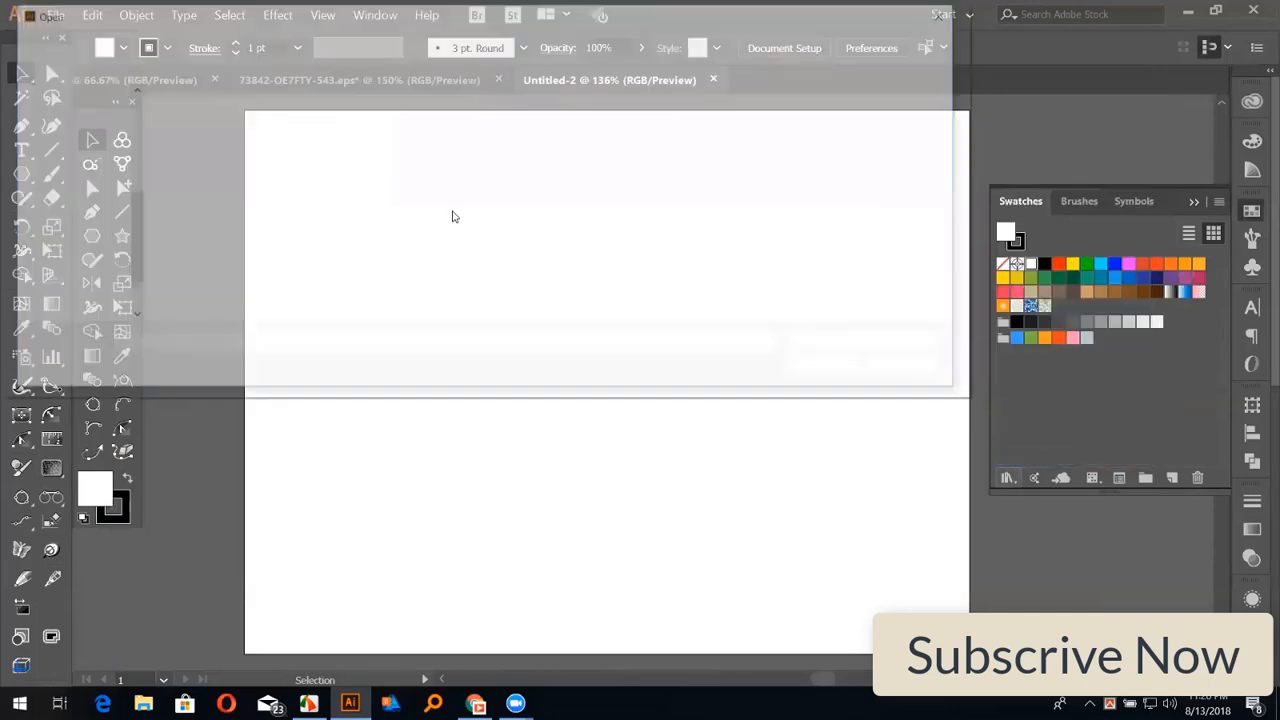
click(67, 138)
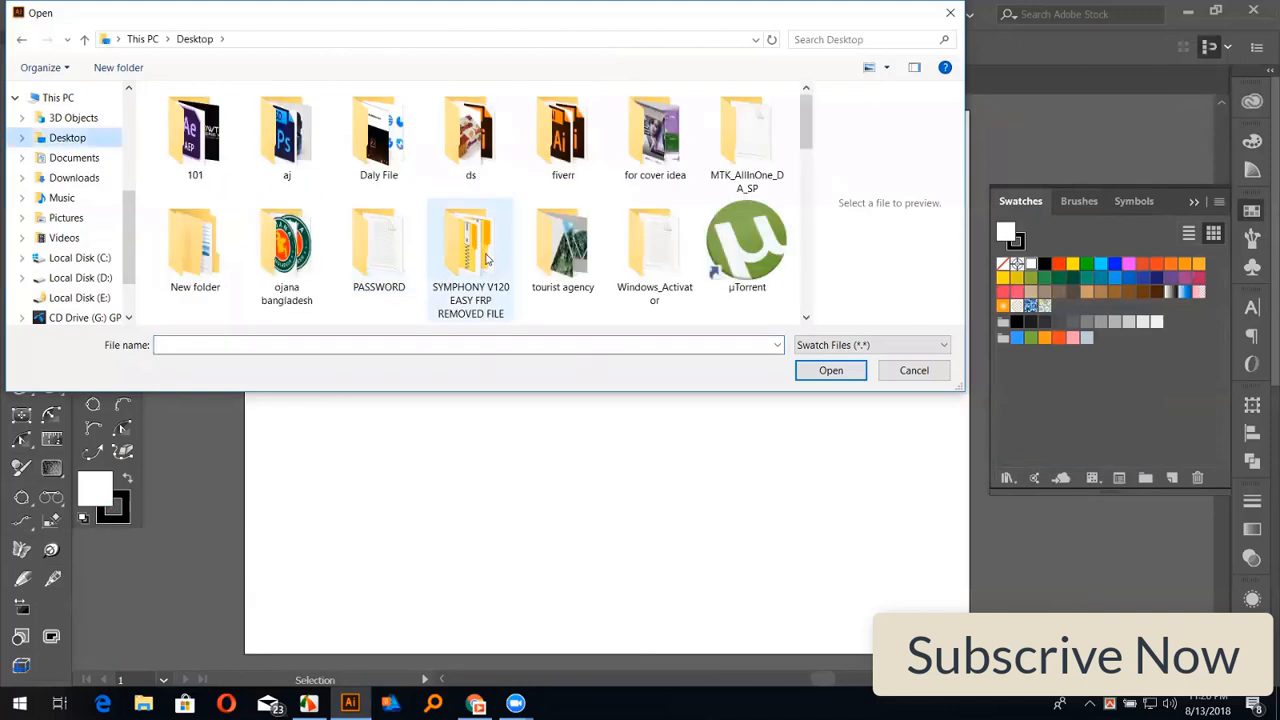
scroll(749, 149, down, 3)
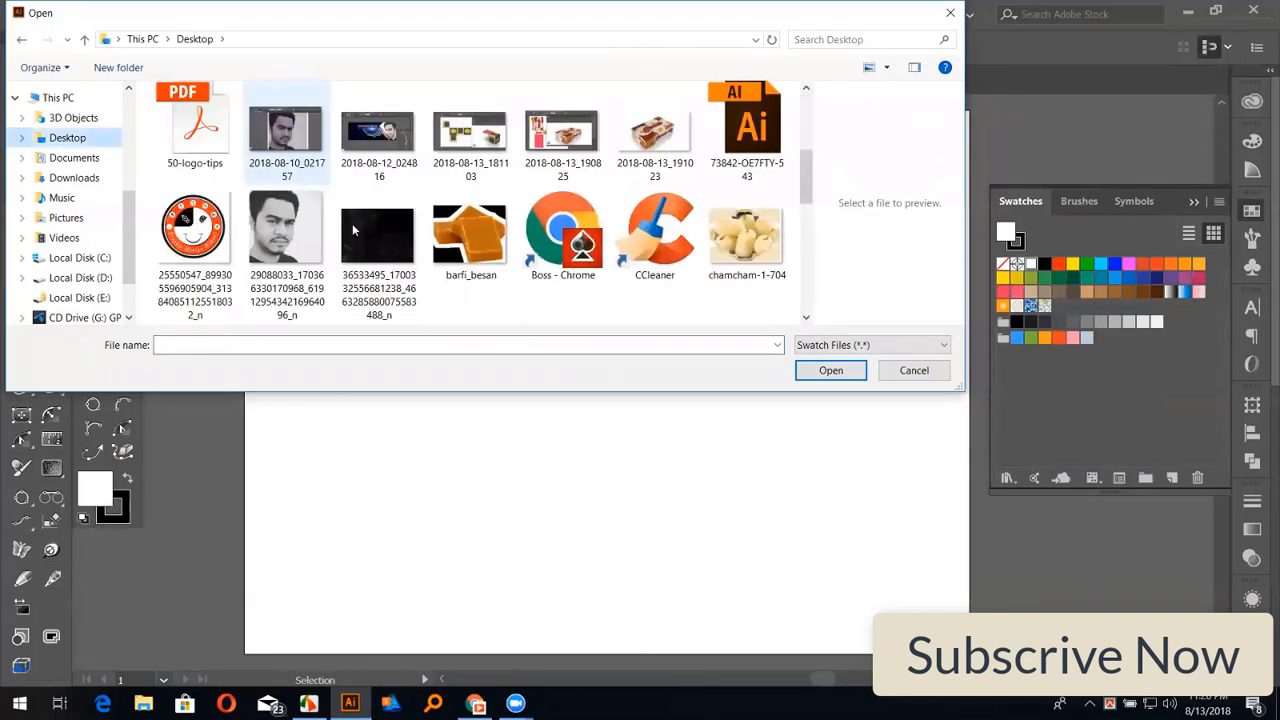
scroll(390, 246, down, 3)
click(378, 250)
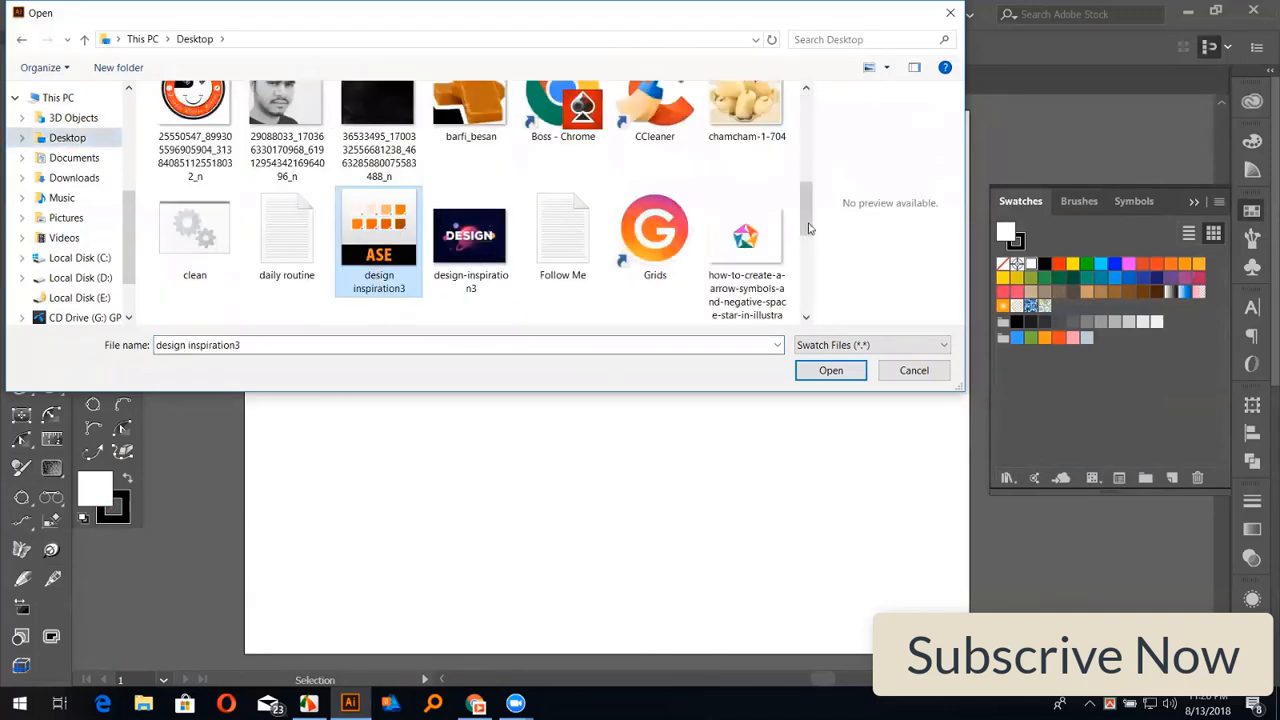
drag(811, 233, 740, 172)
click(741, 172)
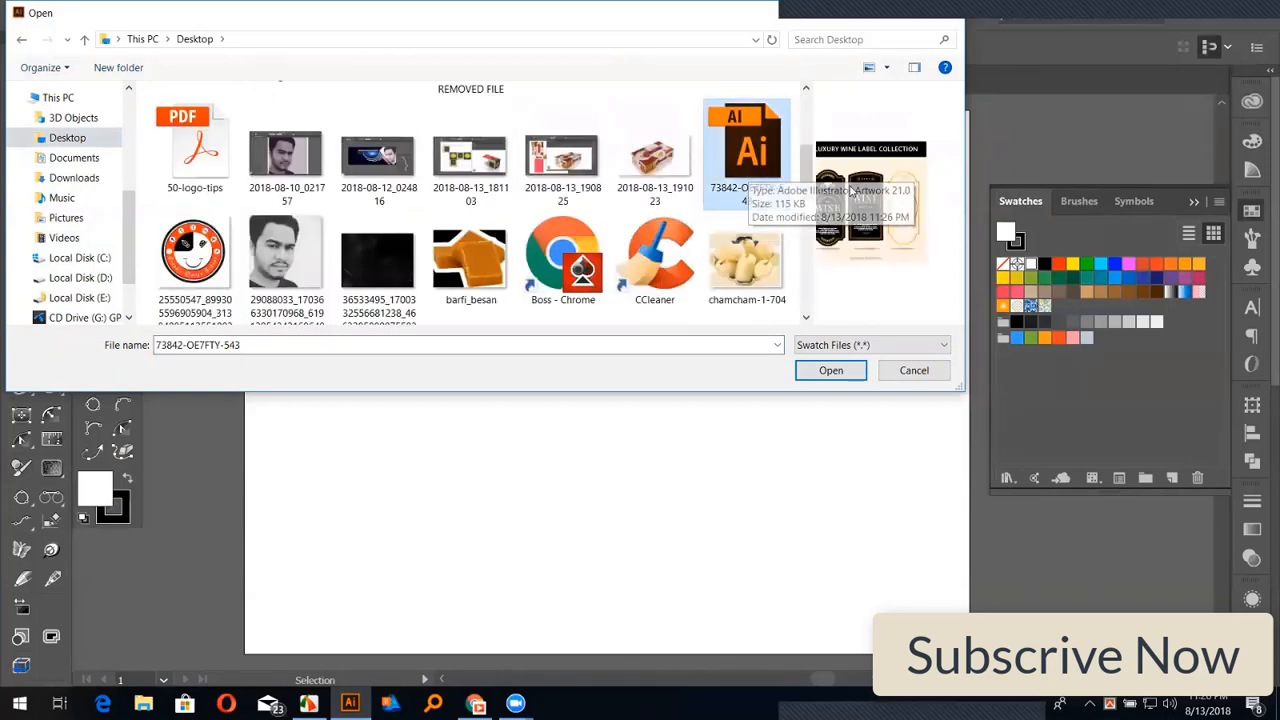
click(908, 375)
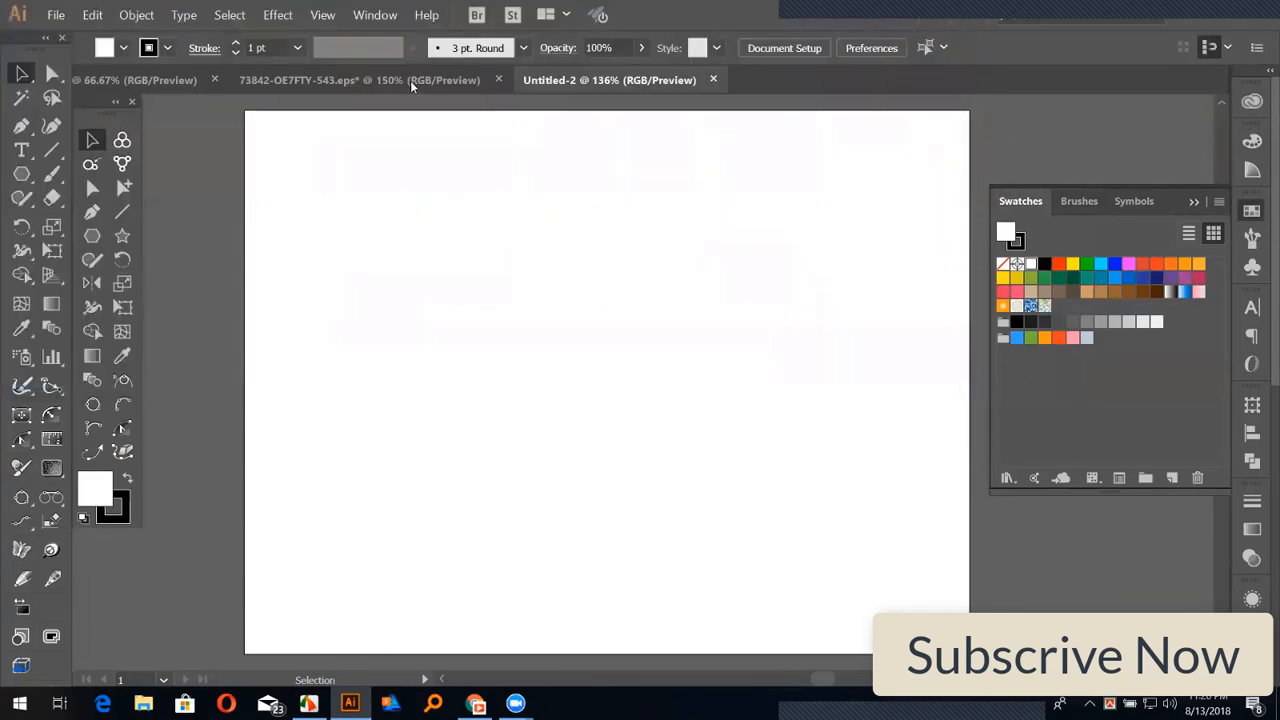
Step: Save the wine label document's swatch library as an ASE file named 73842-OE7FTY-543 on the Desktop
click(410, 80)
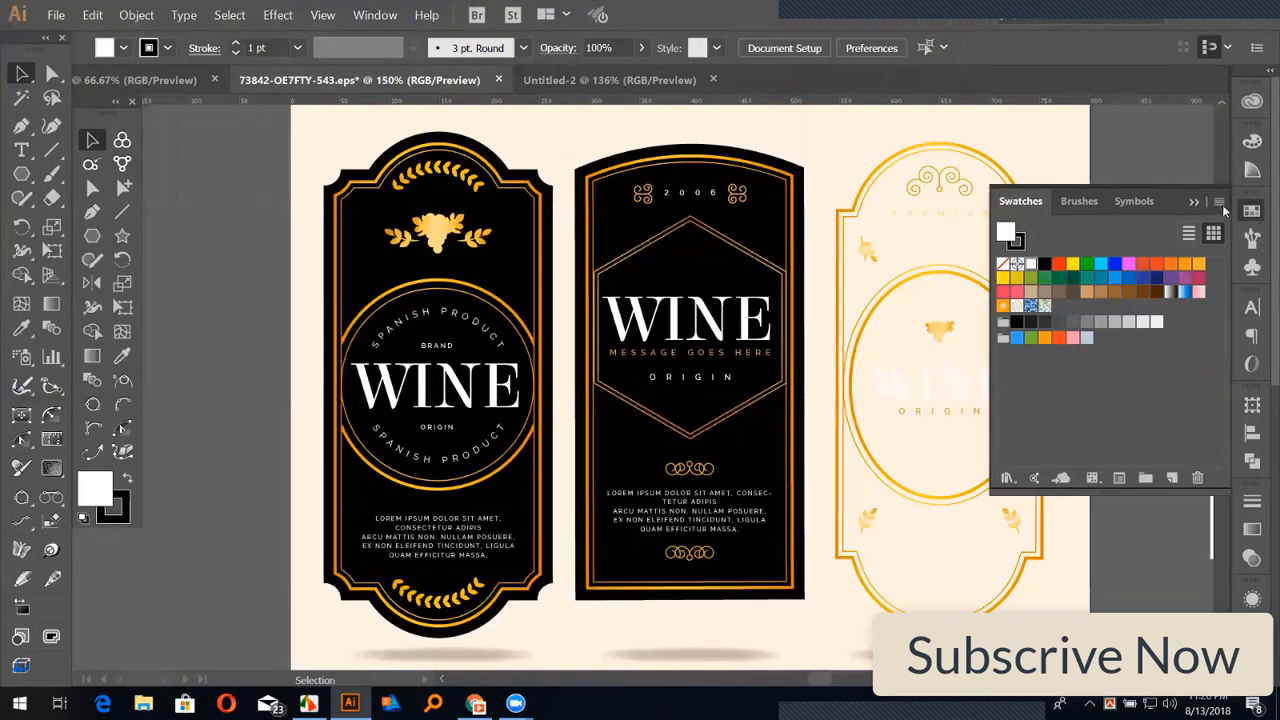
click(1220, 203)
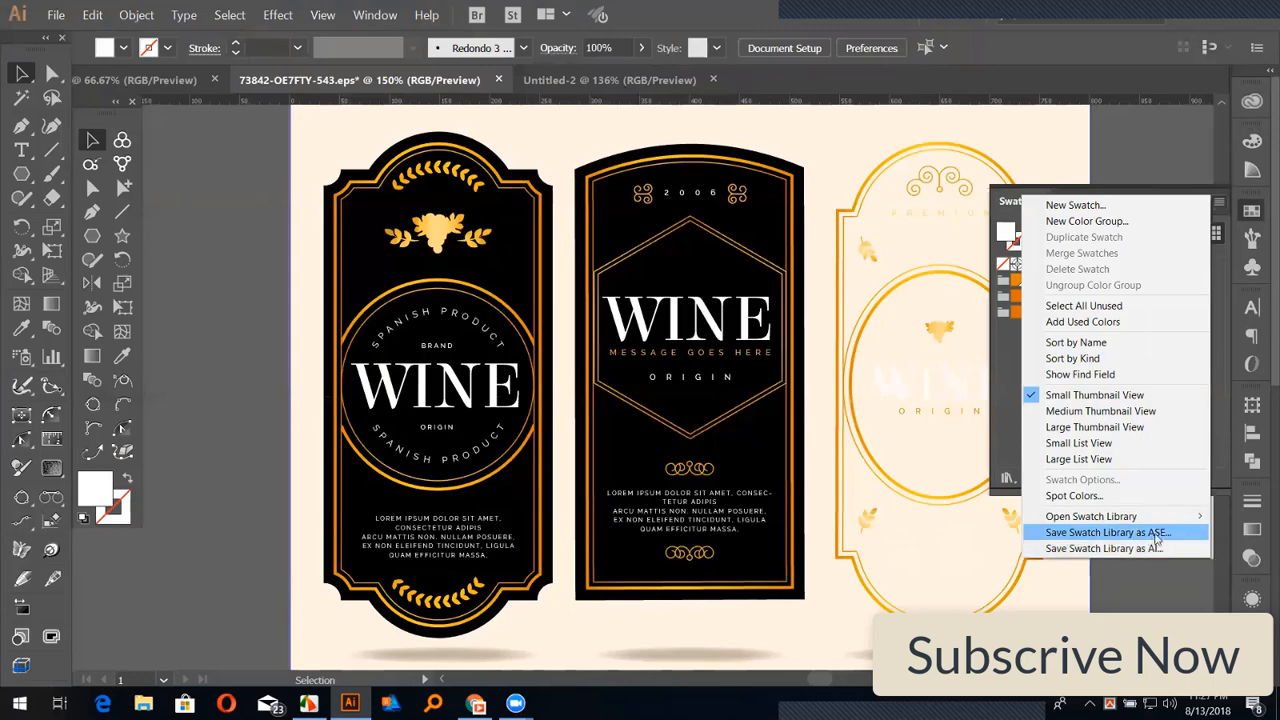
click(1157, 536)
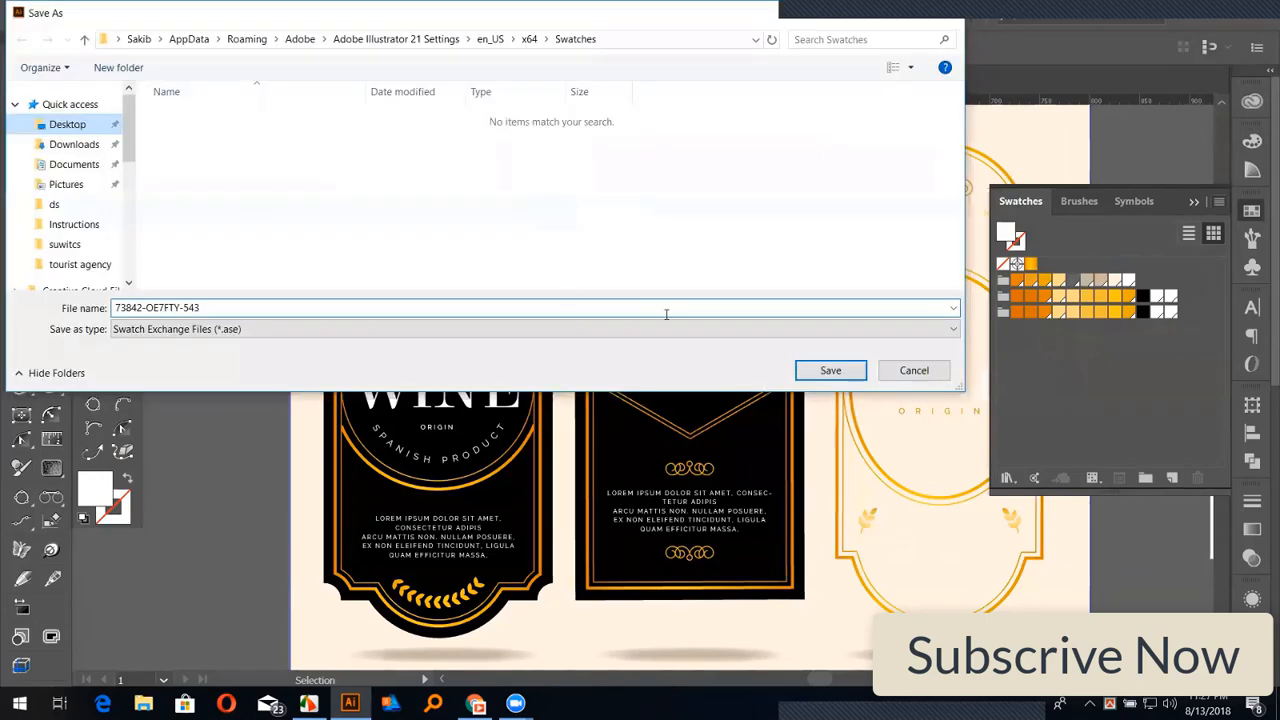
click(830, 372)
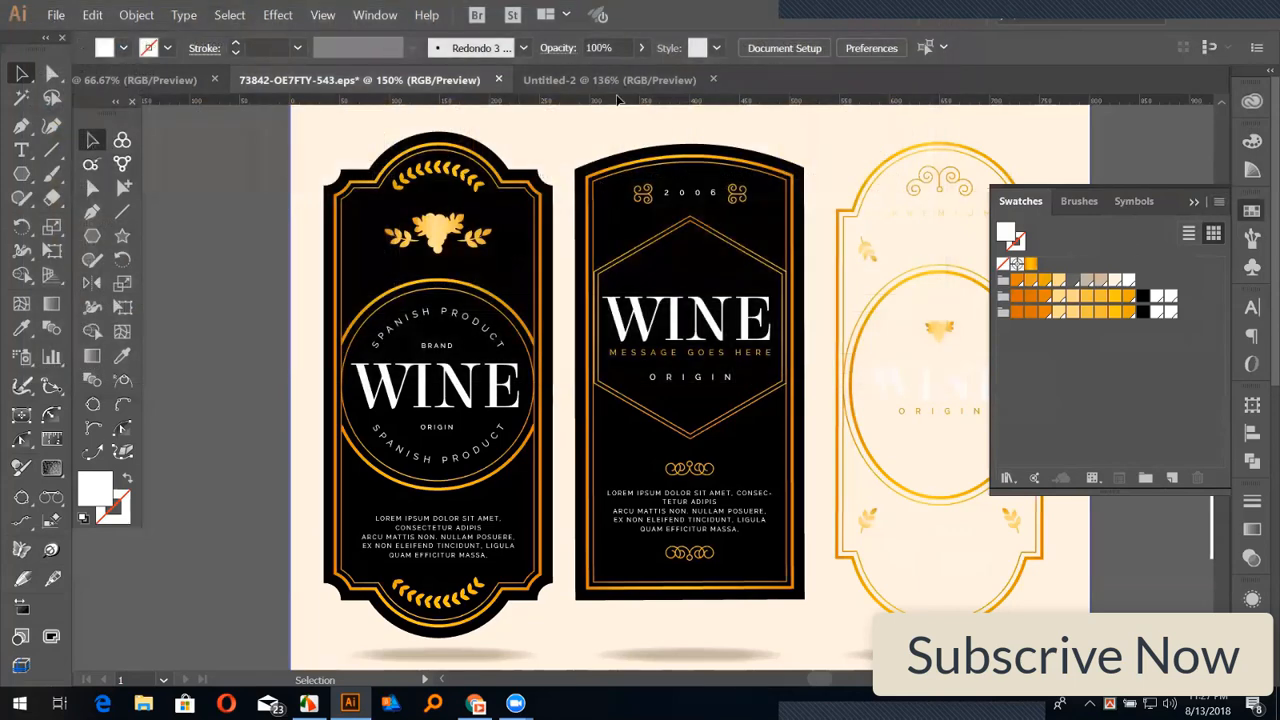
Step: Load the ASE swatch library 73842-OE7FTY-543 from the Desktop into the blank Untitled-2 document
click(658, 82)
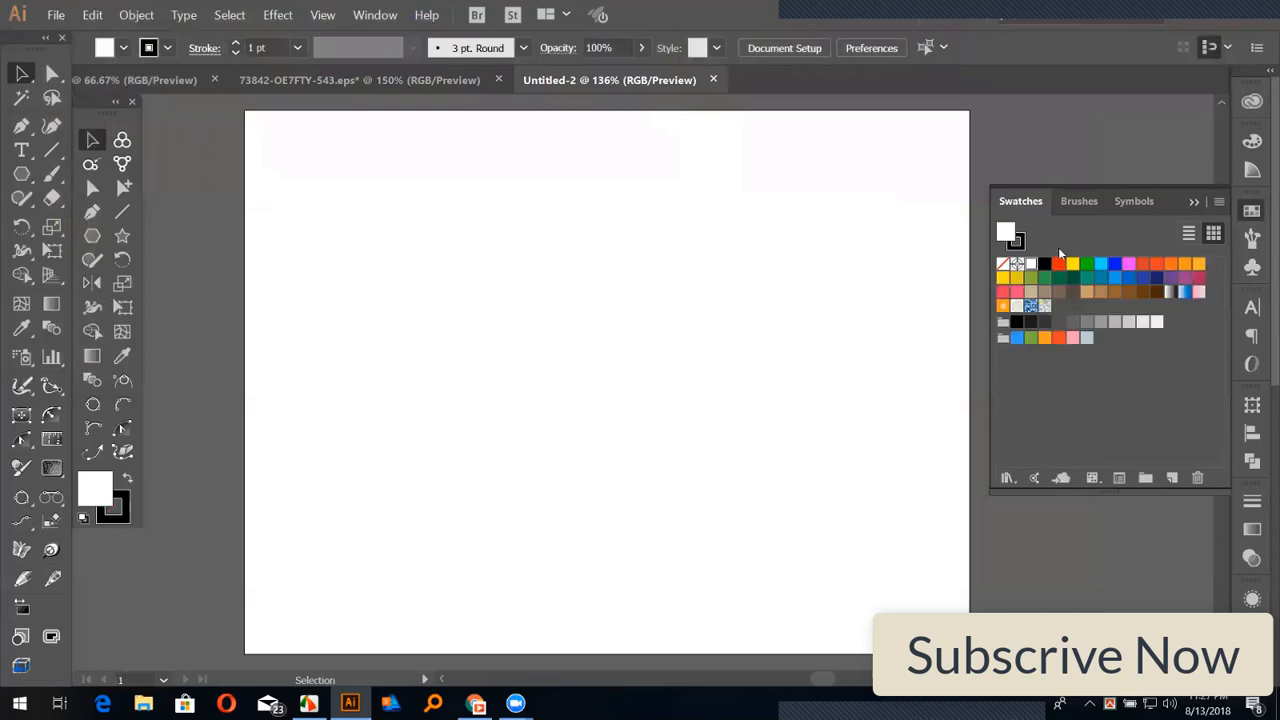
click(1008, 478)
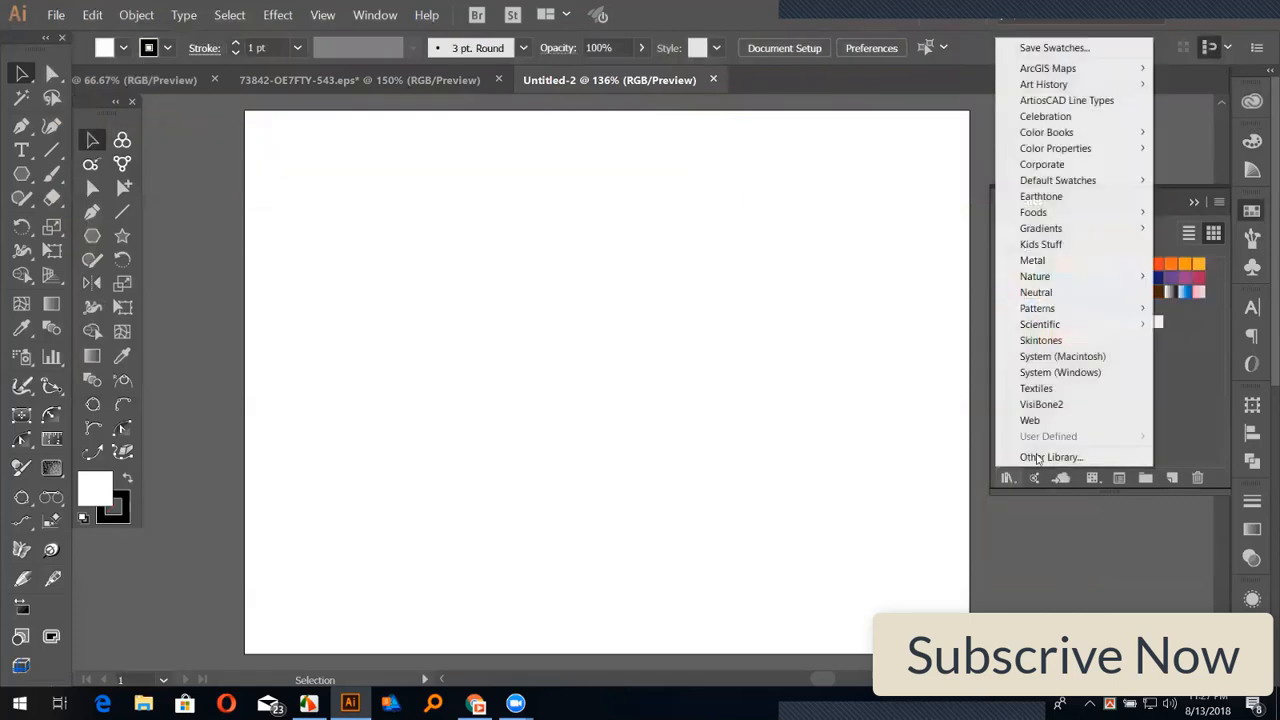
click(1021, 451)
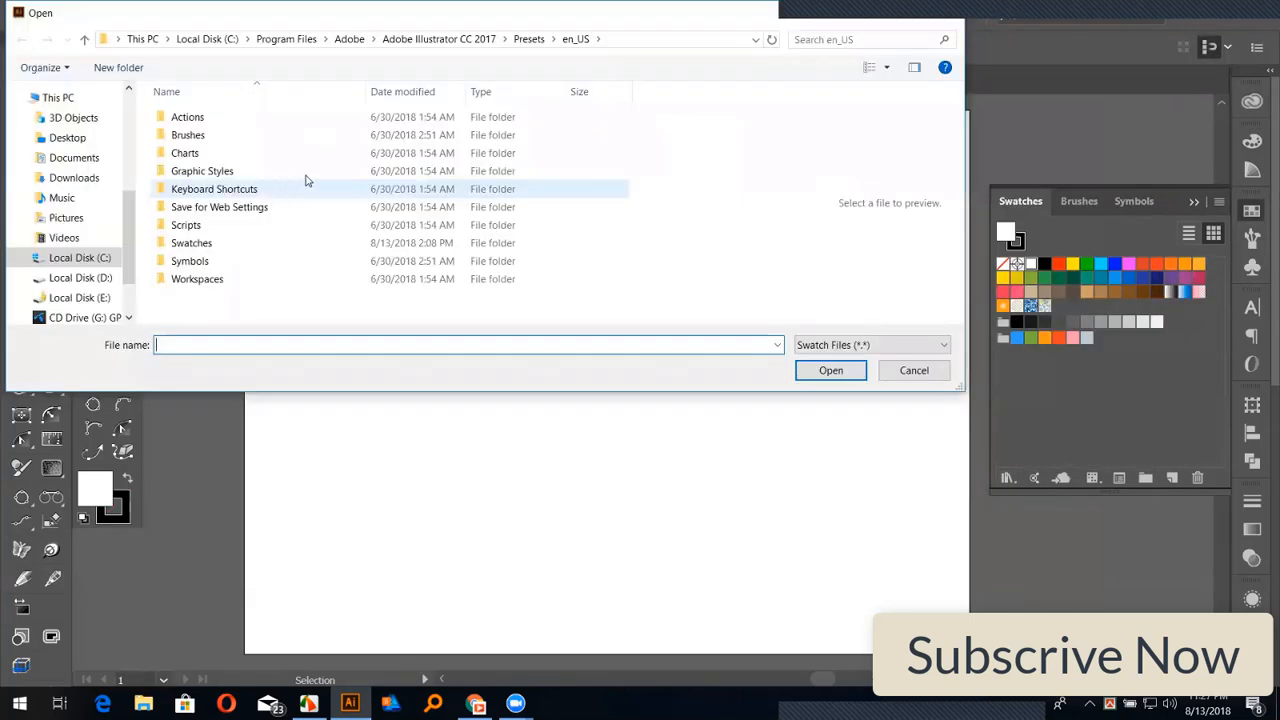
click(67, 138)
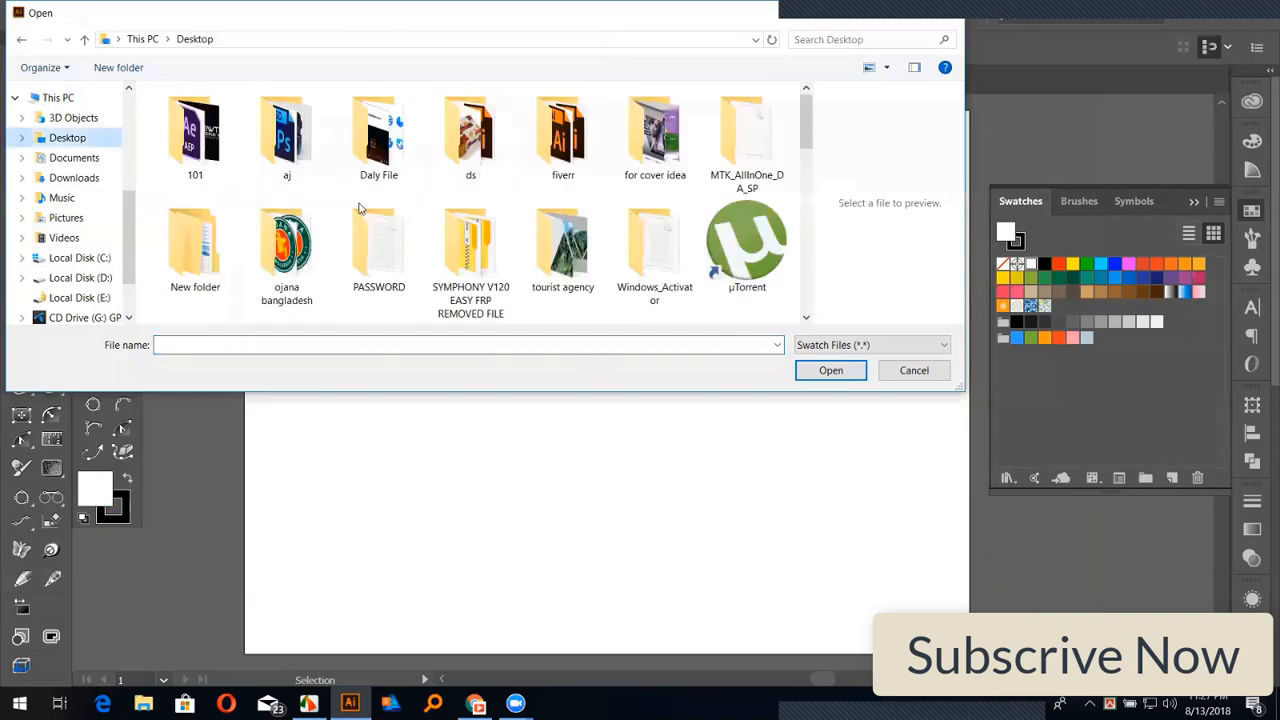
scroll(190, 230, down, 5)
click(180, 229)
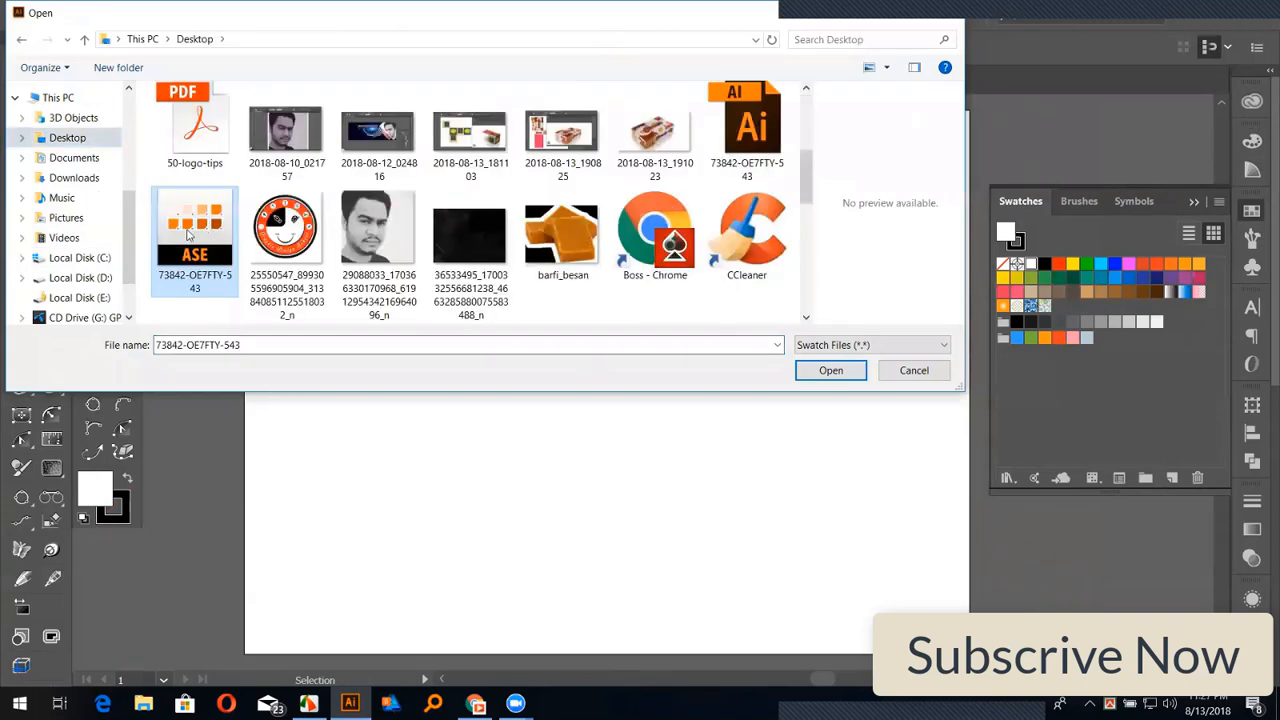
click(829, 372)
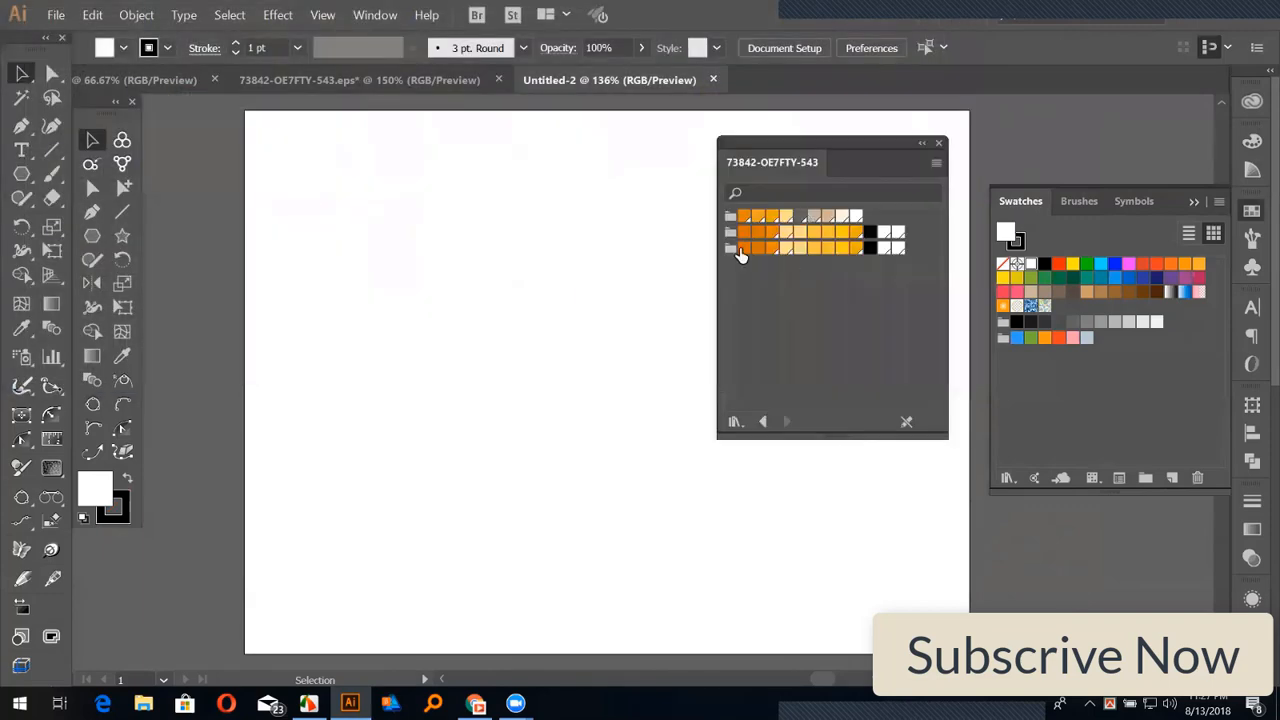
Step: Close the loaded 73842-OE7FTY-543 swatch library and the blank Untitled-2 document
click(939, 143)
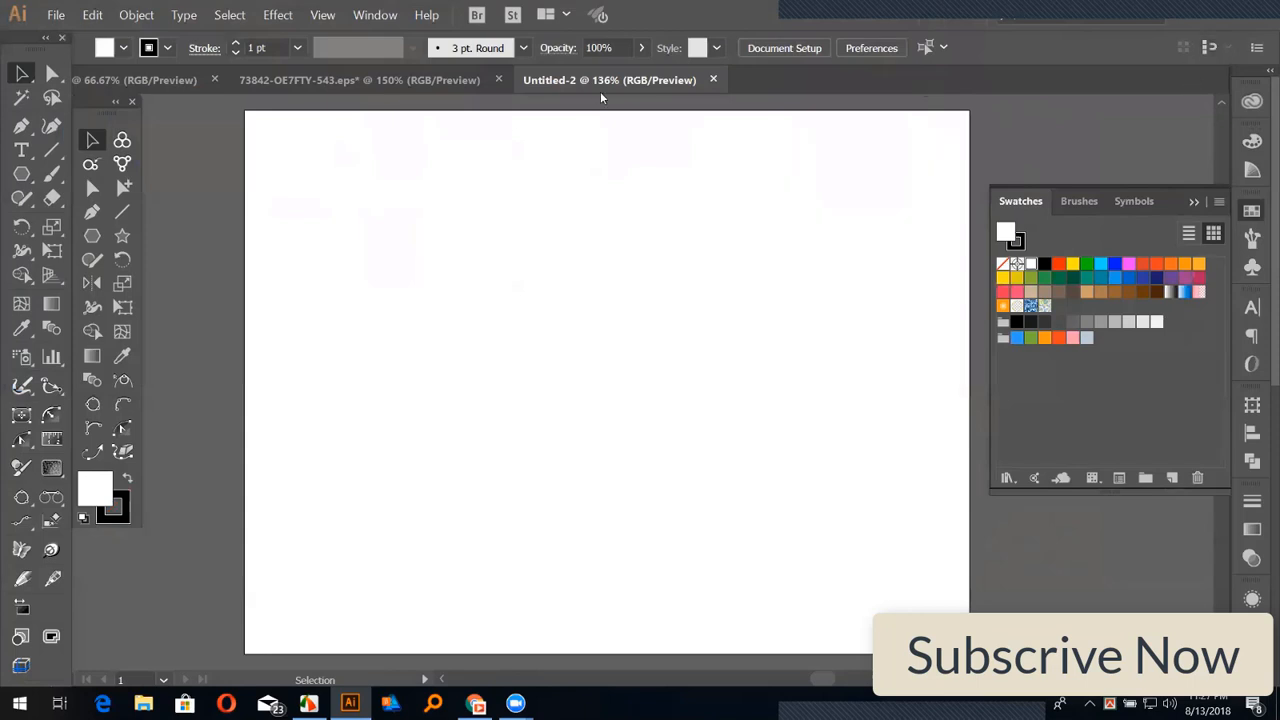
click(713, 80)
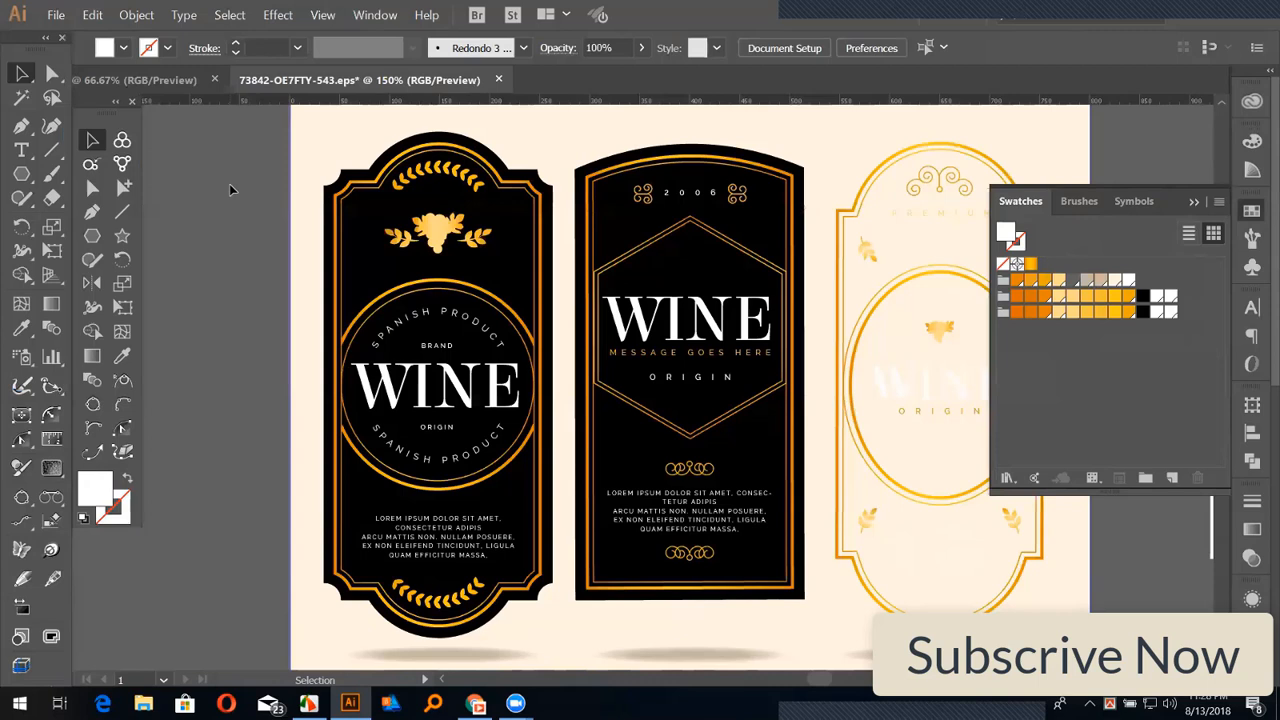
Step: Switch to the wine bottle document and look through the color themes in the Downloads library
click(165, 84)
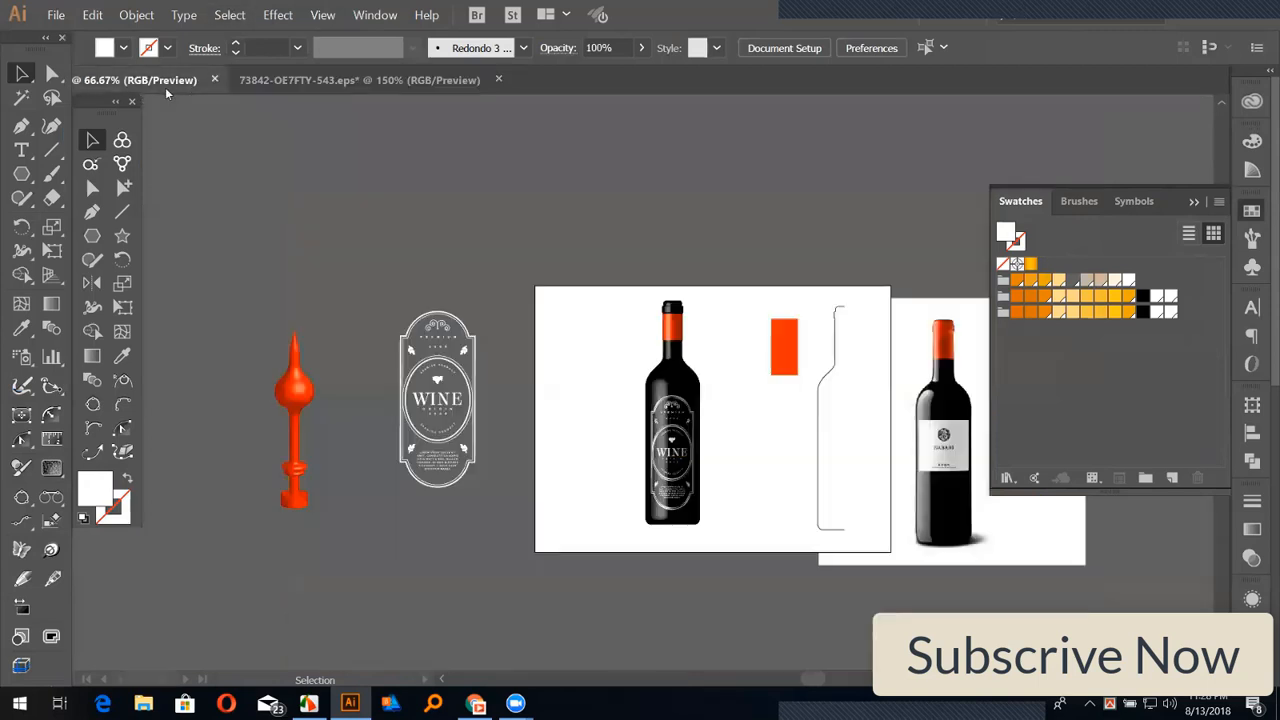
click(1252, 102)
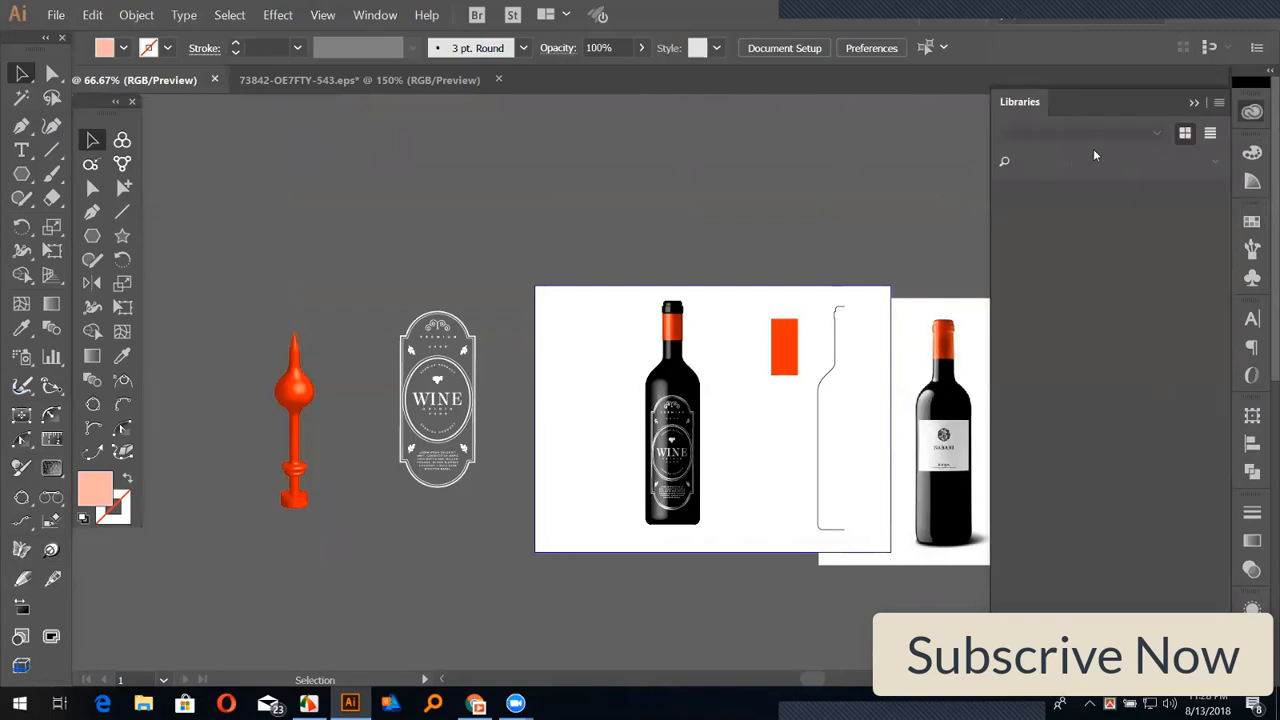
scroll(1127, 323, down, 5)
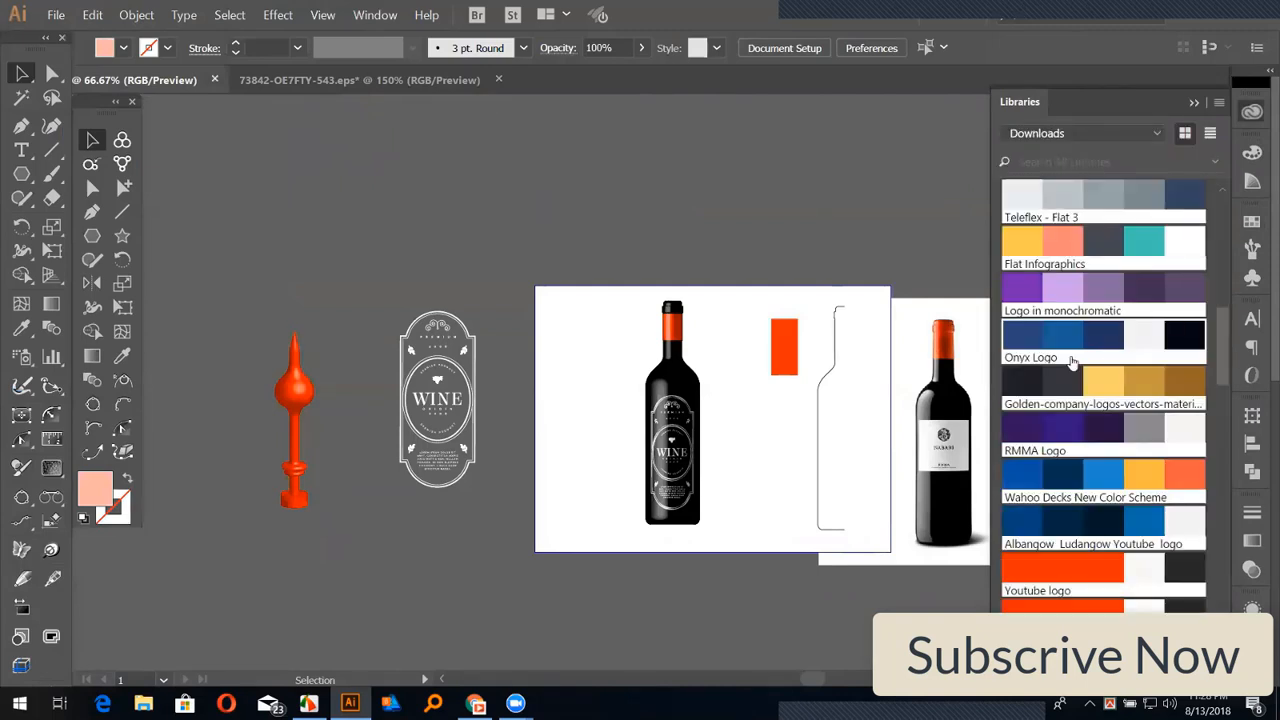
scroll(1160, 390, down, 3)
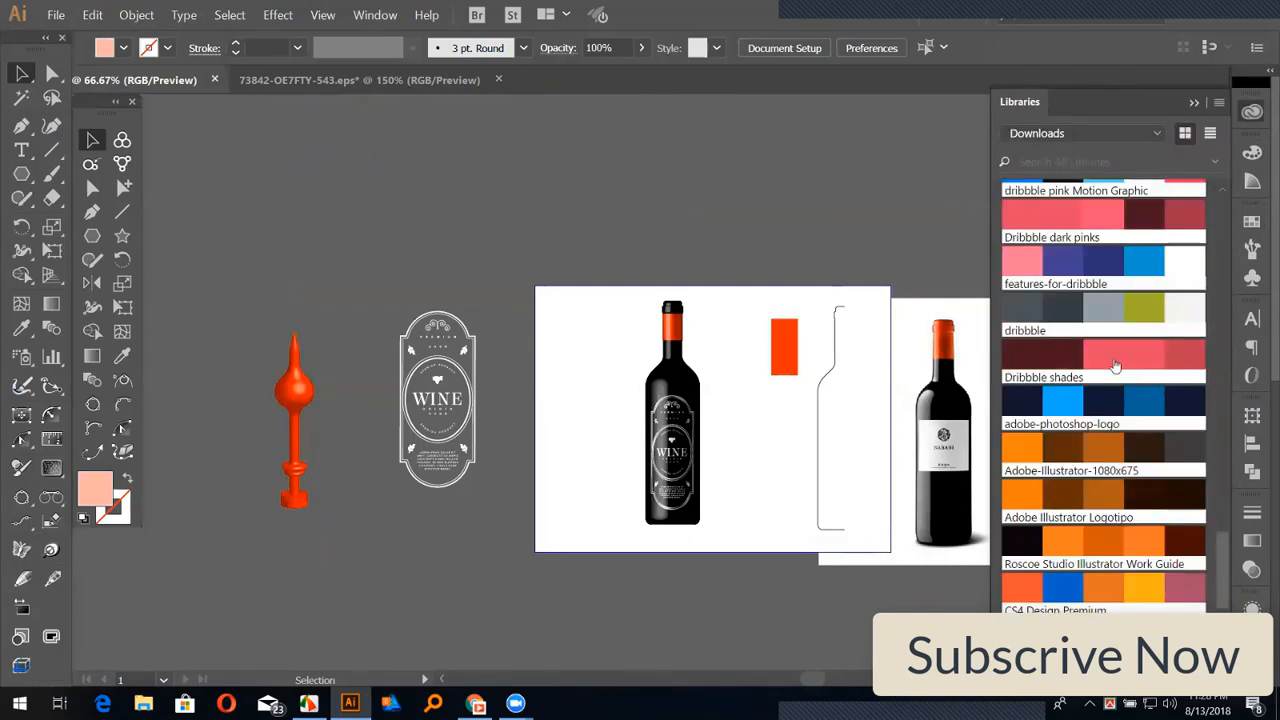
scroll(1114, 364, down, 3)
scroll(1110, 335, up, 5)
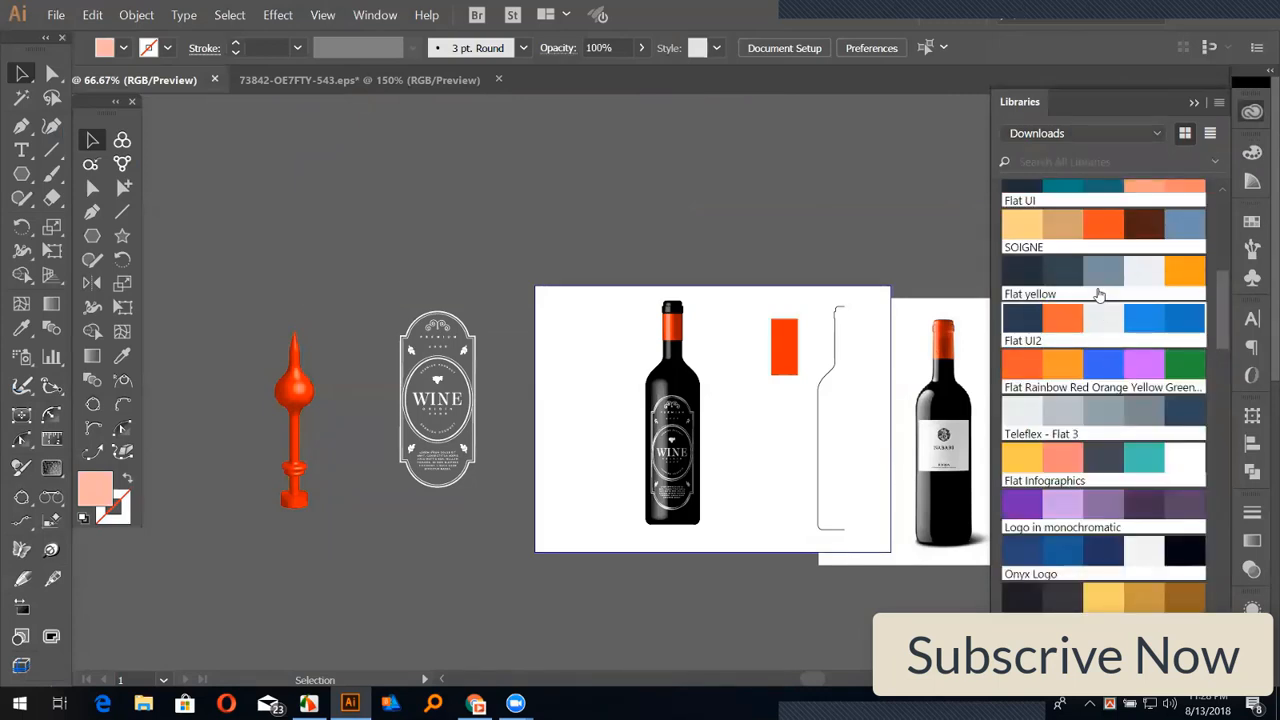
scroll(1096, 285, up, 6)
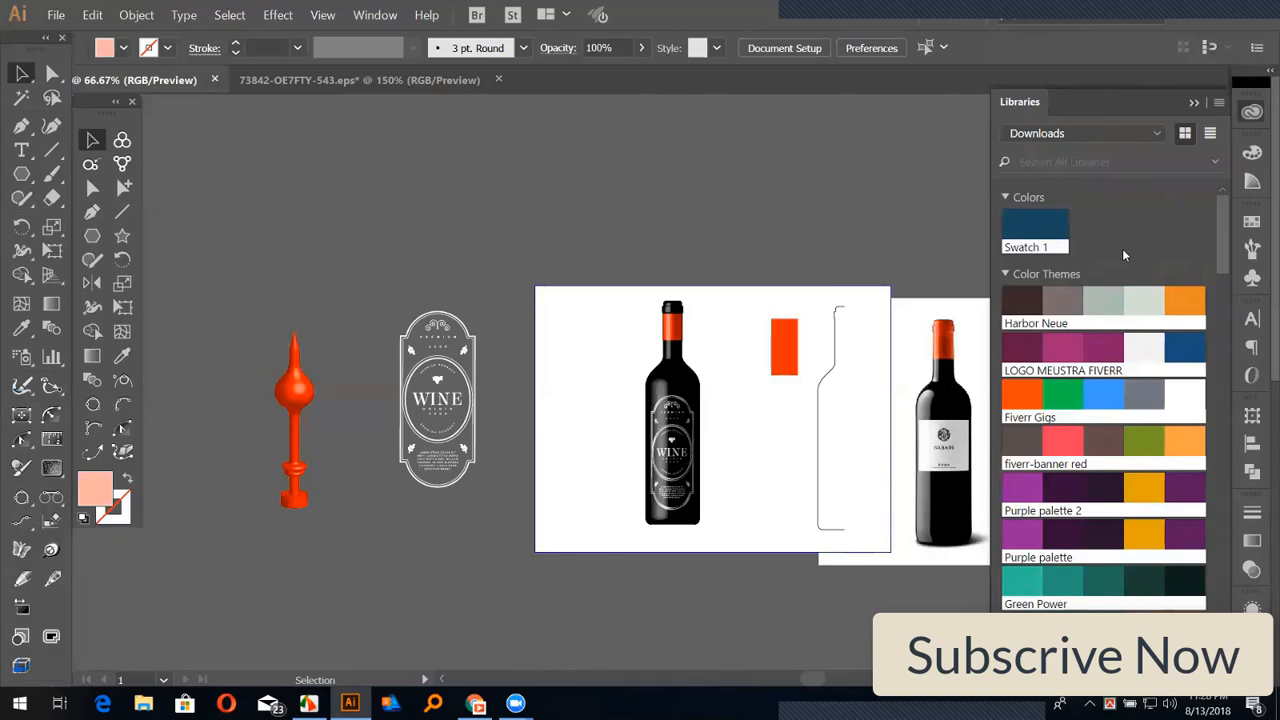
Step: Open the file browser for loading another swatch library and close it without loading a file
click(1251, 221)
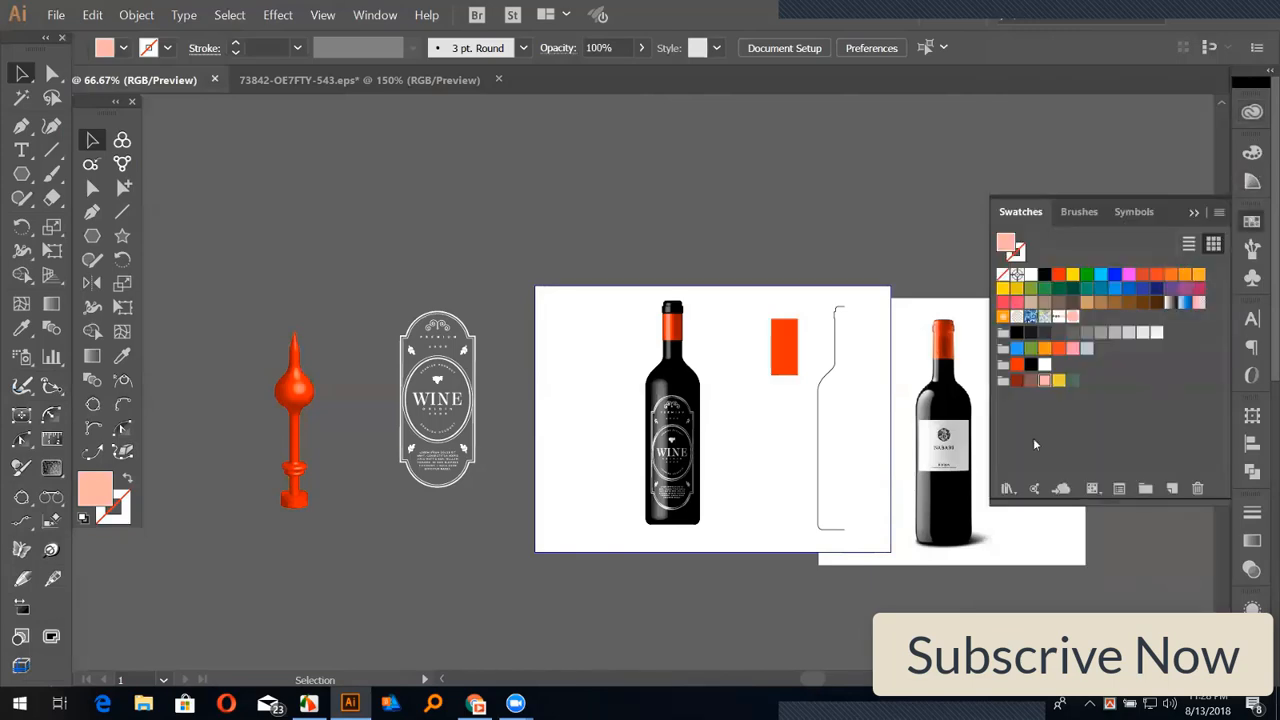
click(1007, 488)
click(1010, 466)
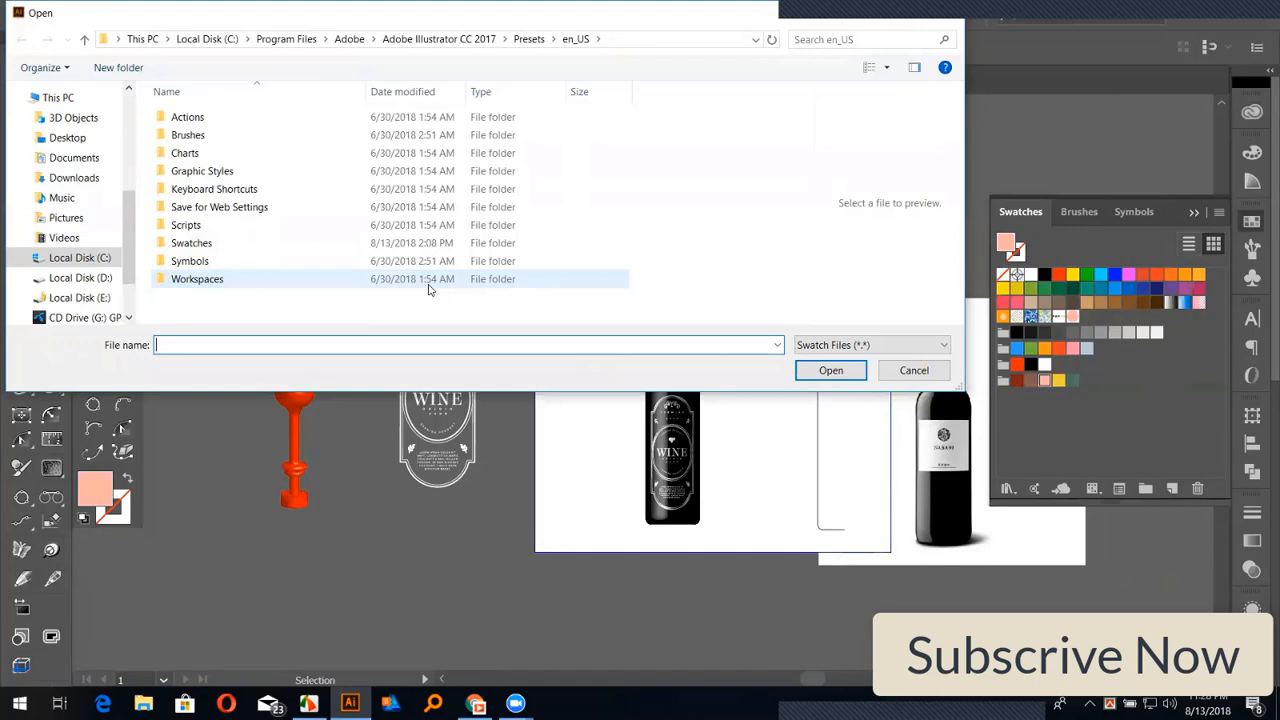
click(914, 370)
Step: Examine the saved color themes in the Downloads library, including the remaining themes hidden at the end of the list
click(1250, 110)
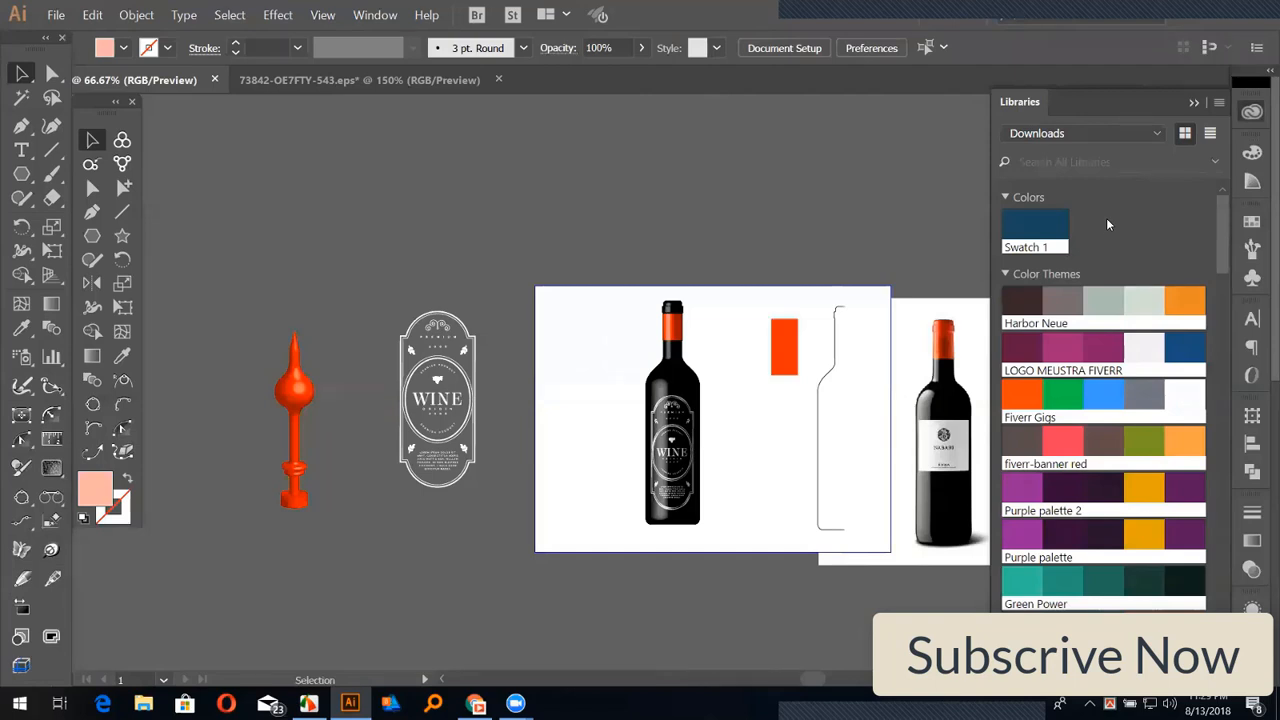
scroll(1099, 330, down, 5)
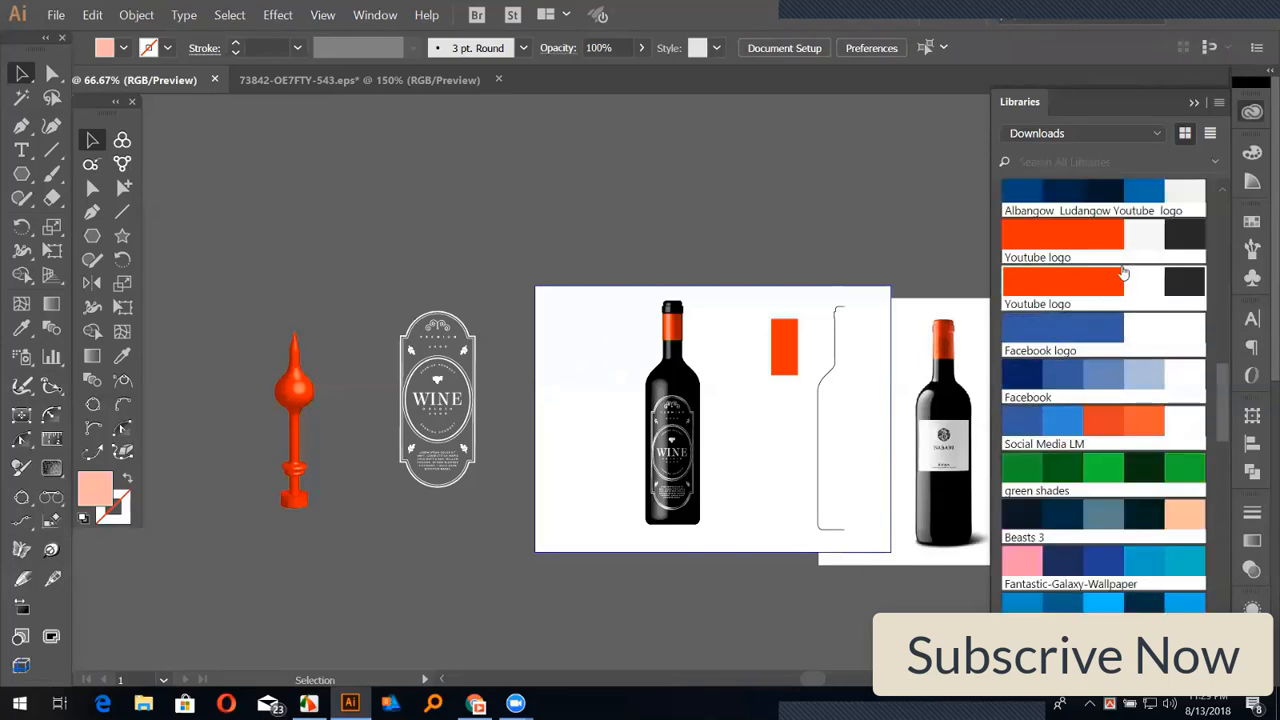
scroll(1105, 338, down, 8)
scroll(1141, 345, down, 8)
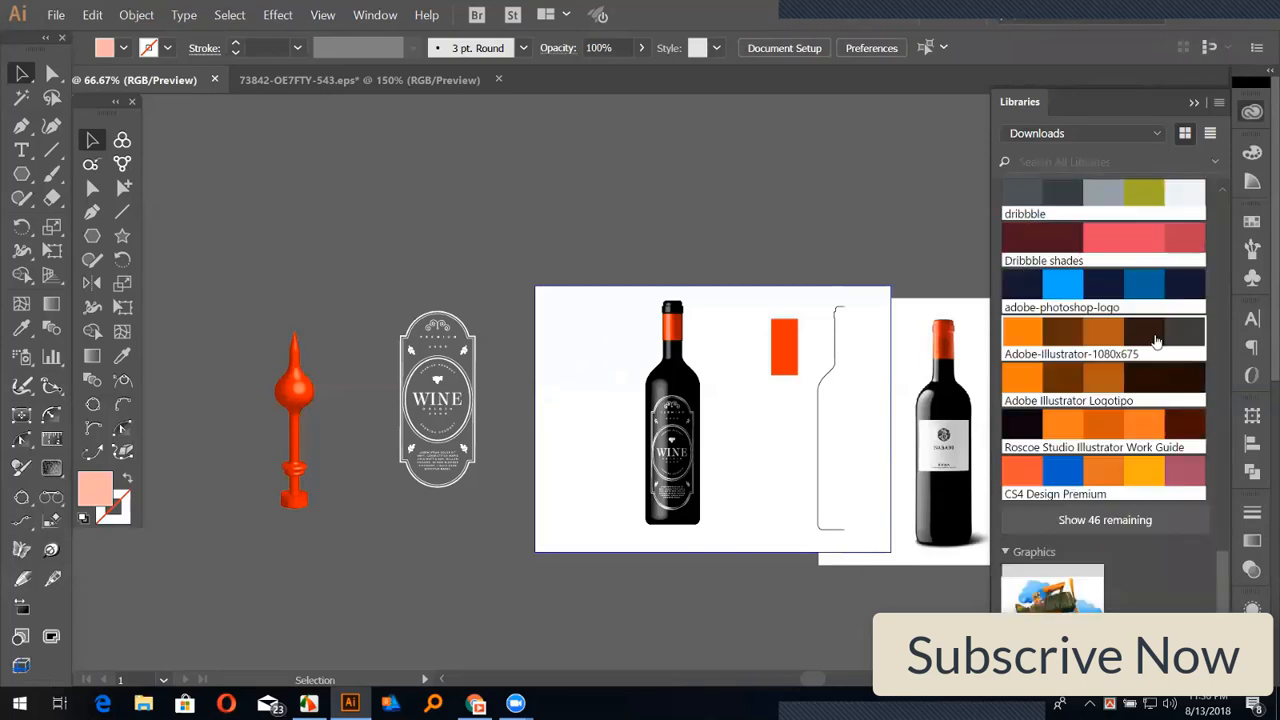
scroll(1155, 341, up, 3)
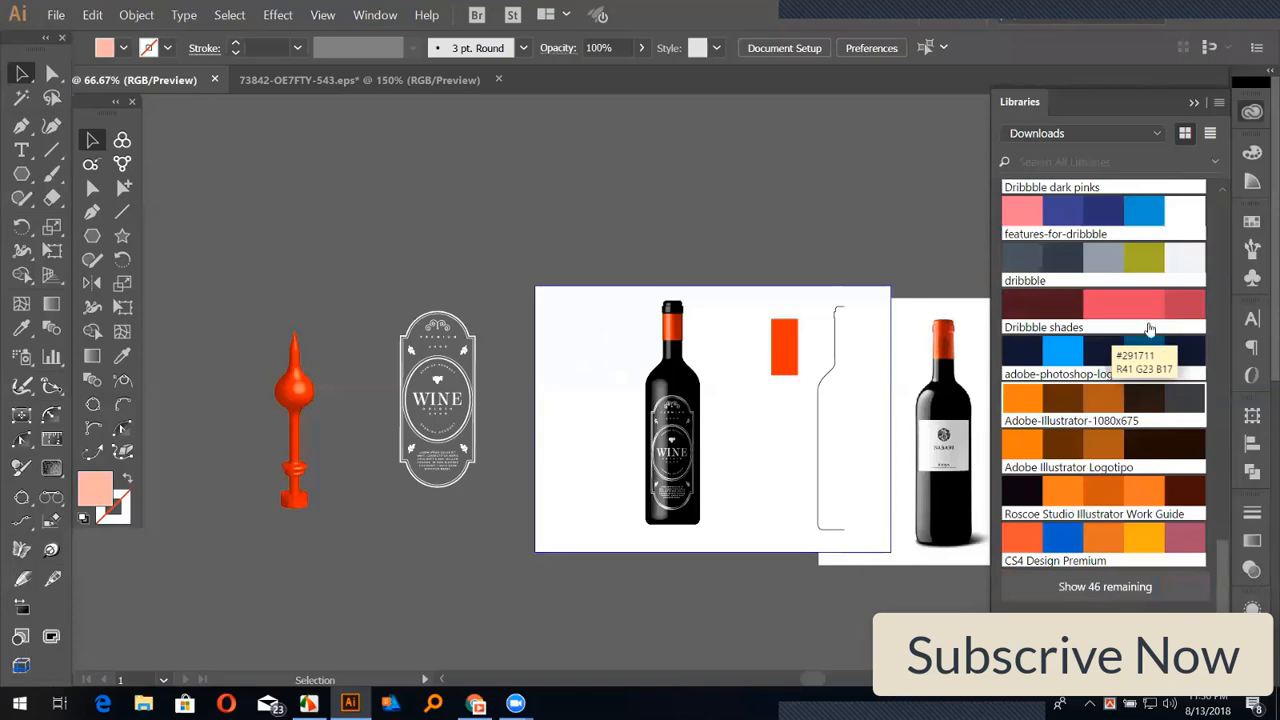
scroll(1140, 360, up, 10)
scroll(1137, 372, down, 10)
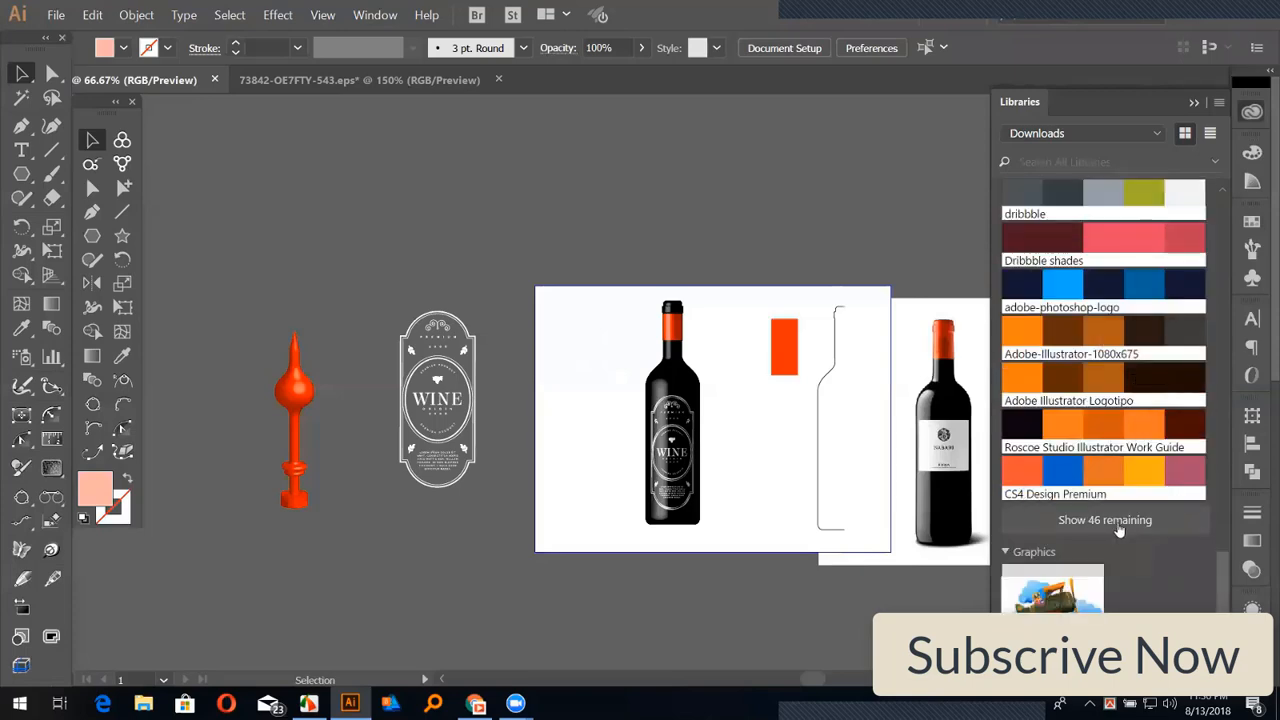
click(1115, 528)
scroll(1116, 461, down, 4)
scroll(1116, 461, down, 10)
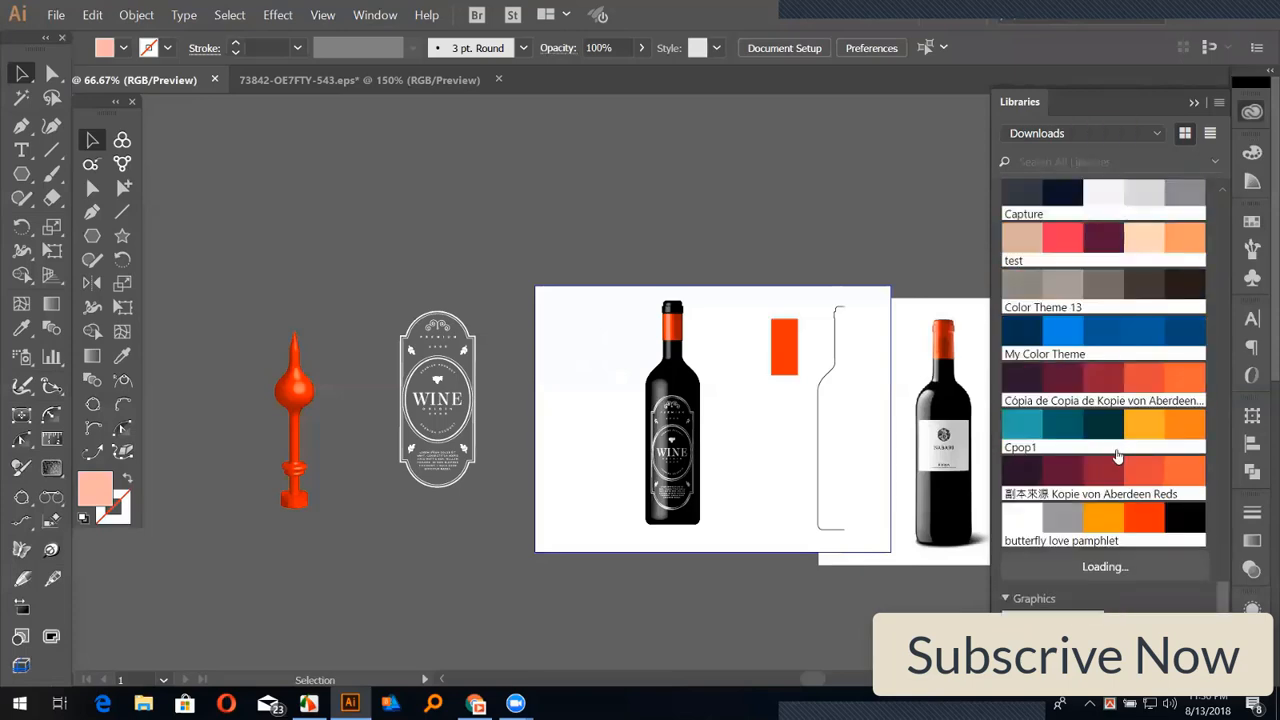
Step: Open the Colorist extension and place its panel alongside the Libraries panel
click(385, 18)
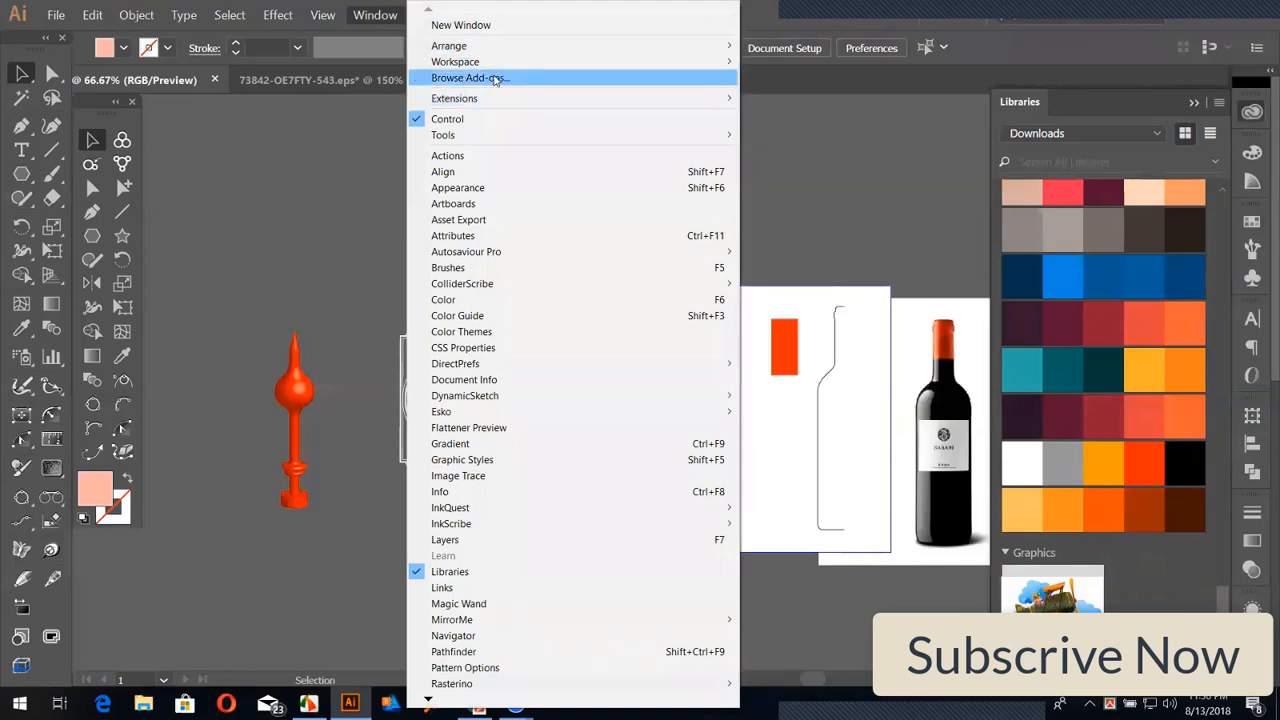
mouse_move(525, 104)
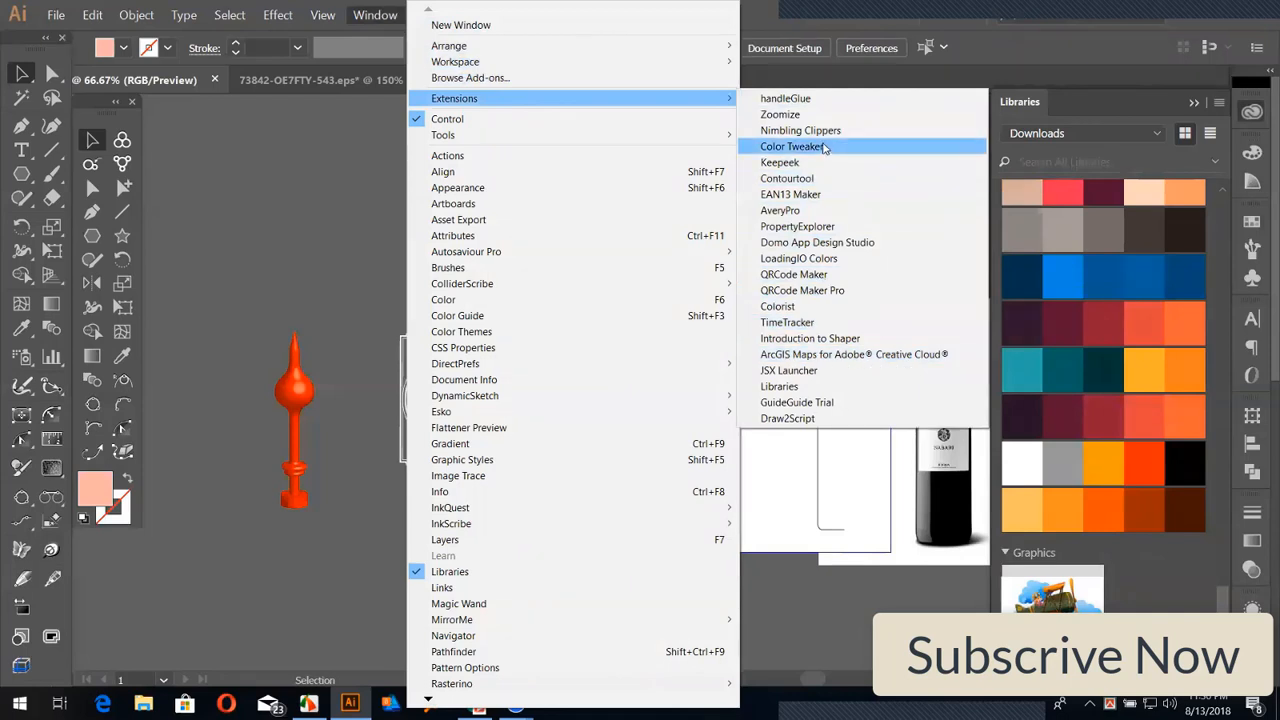
click(790, 308)
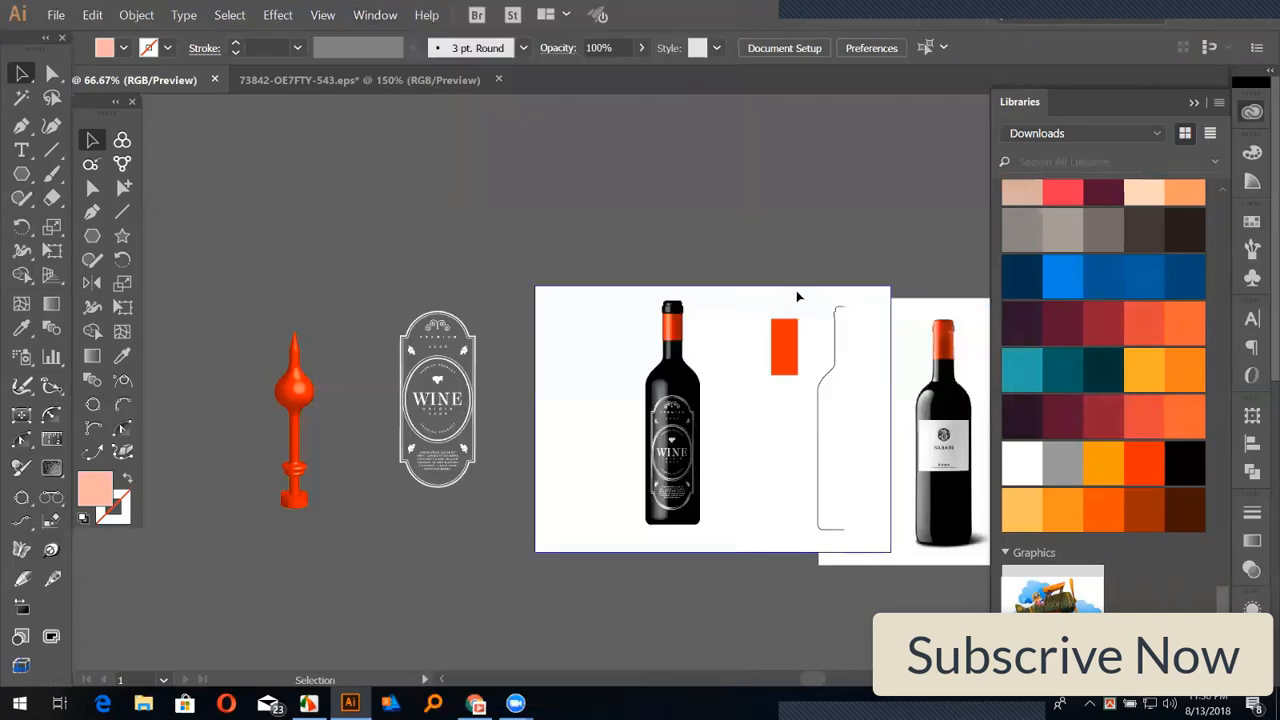
drag(698, 205, 832, 92)
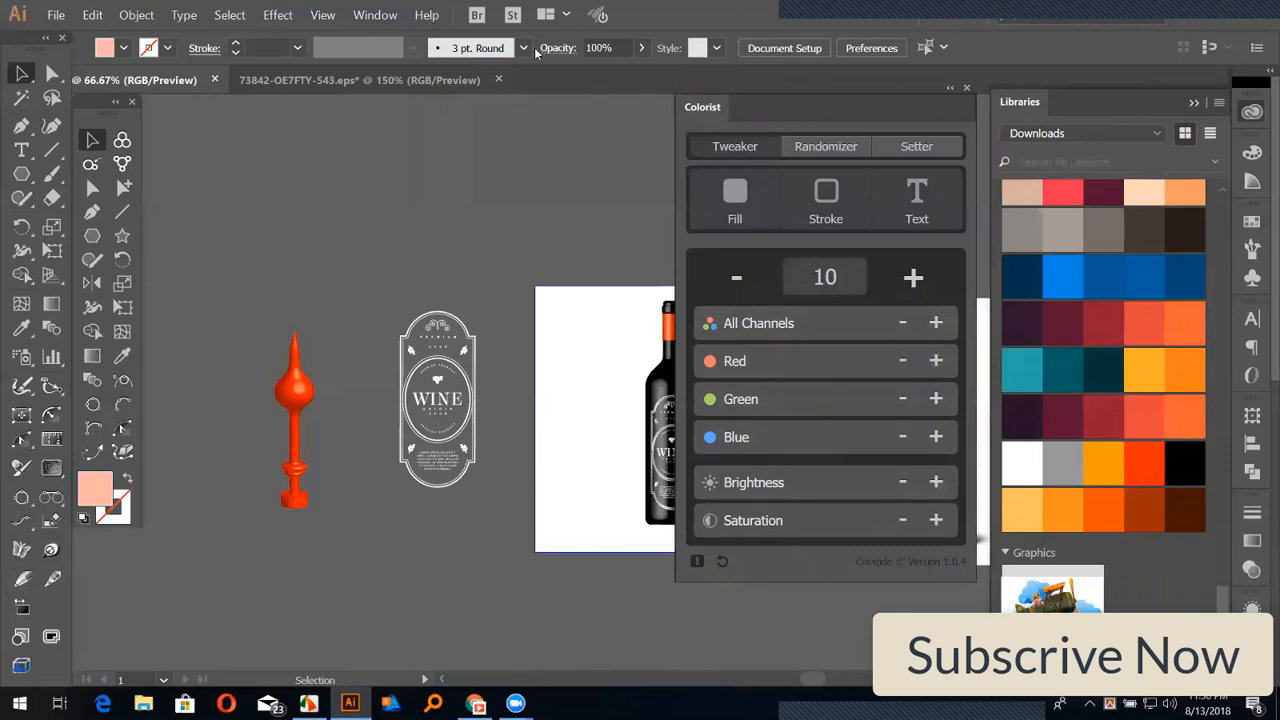
Step: Open the GuideGuide Trial extension and close the Colorist extension
click(368, 17)
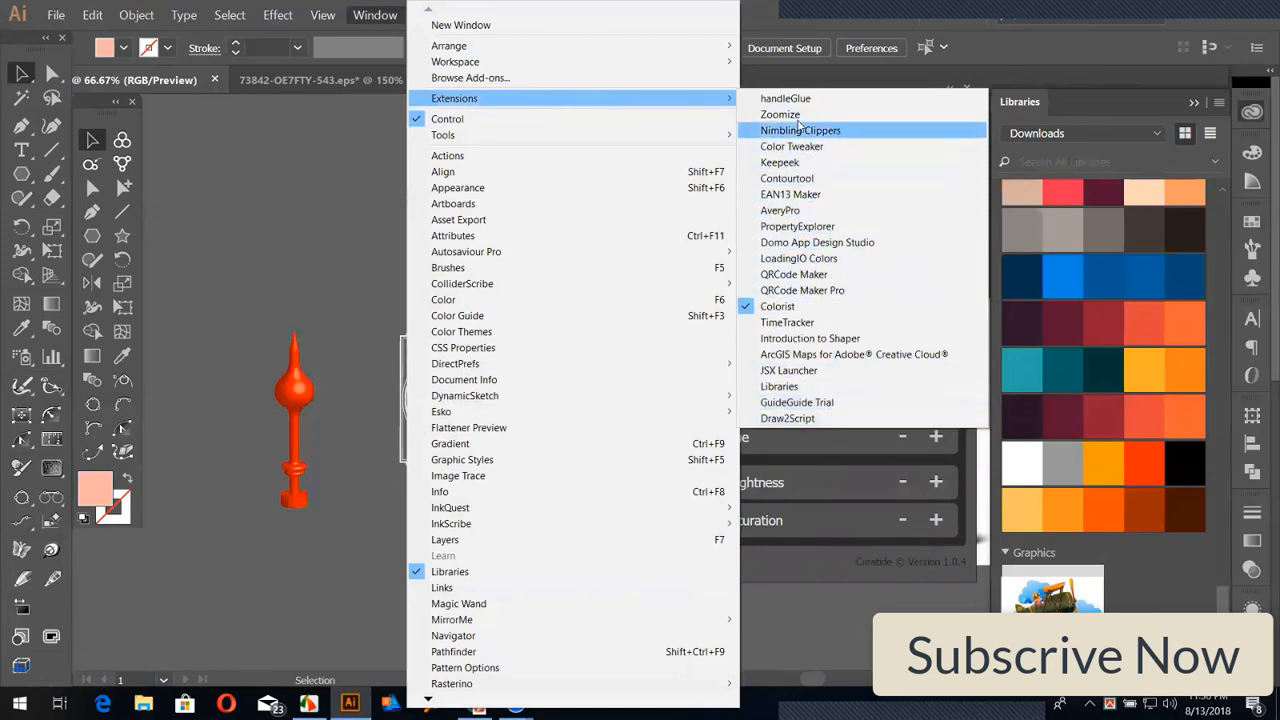
click(812, 402)
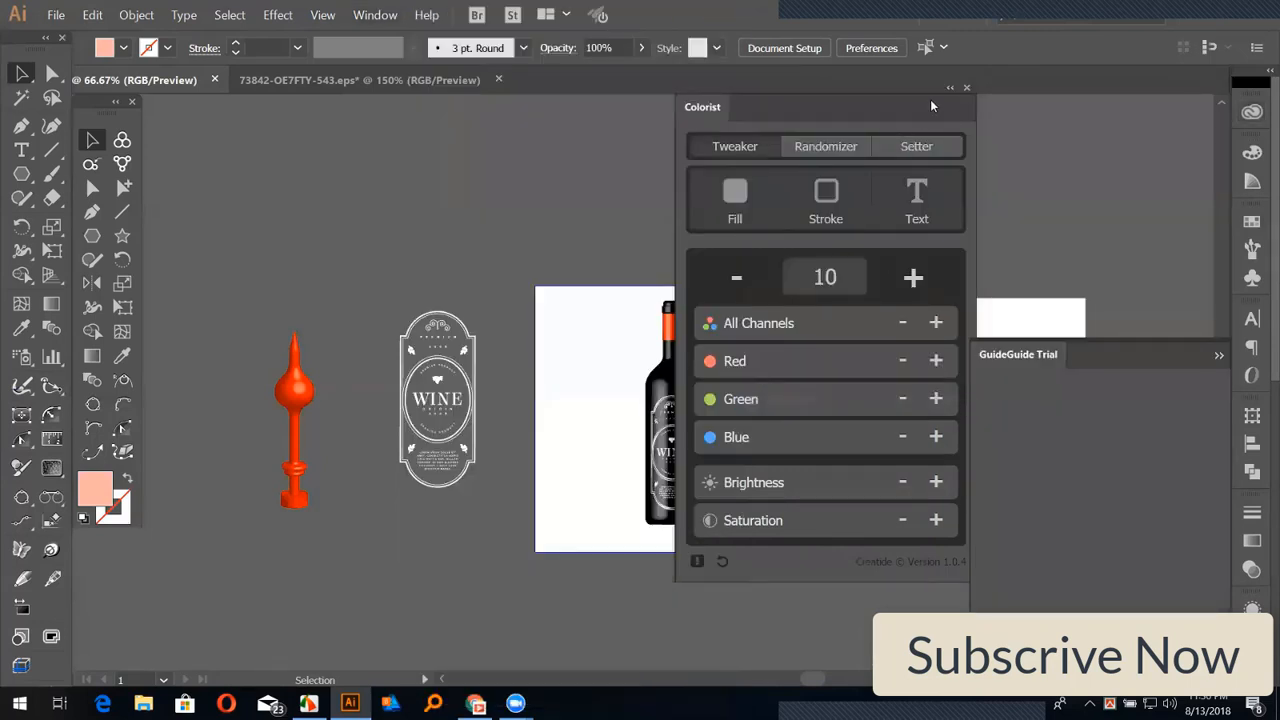
click(964, 89)
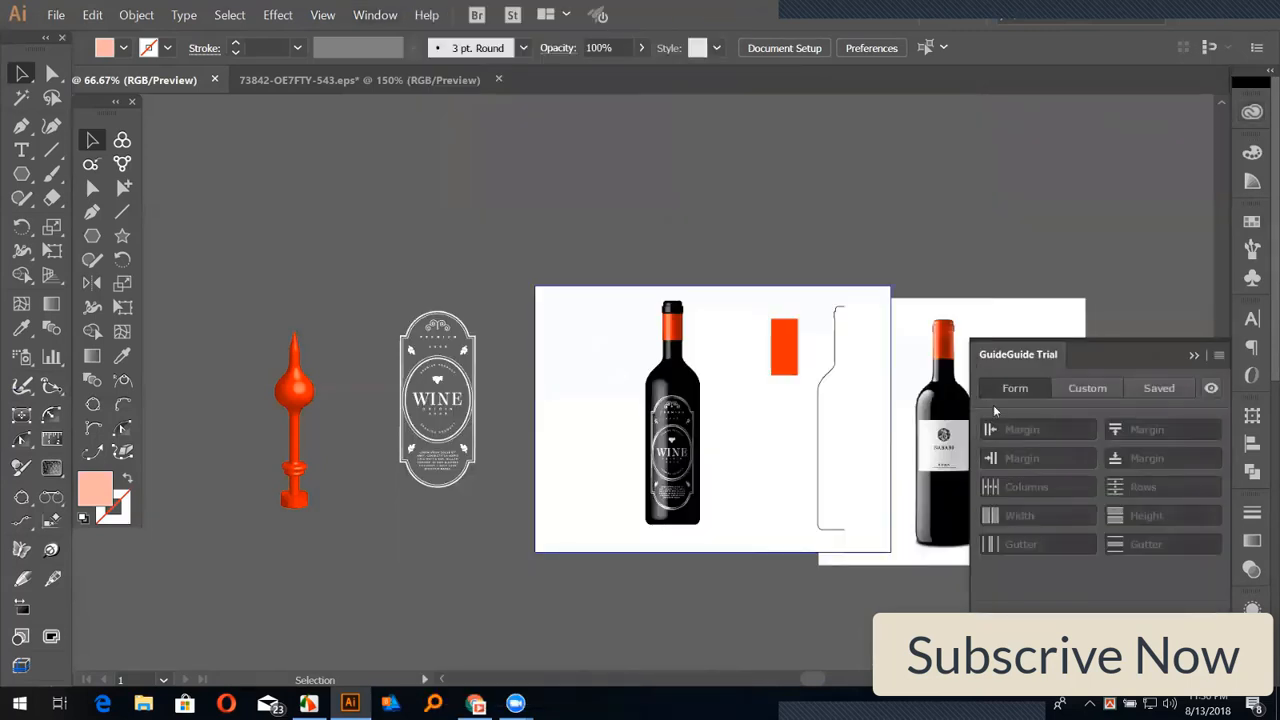
Step: Move the orange rectangle and the separate half-bottle outline together off the artboard, above the reference bottle photo, and deselect them
drag(741, 258, 909, 566)
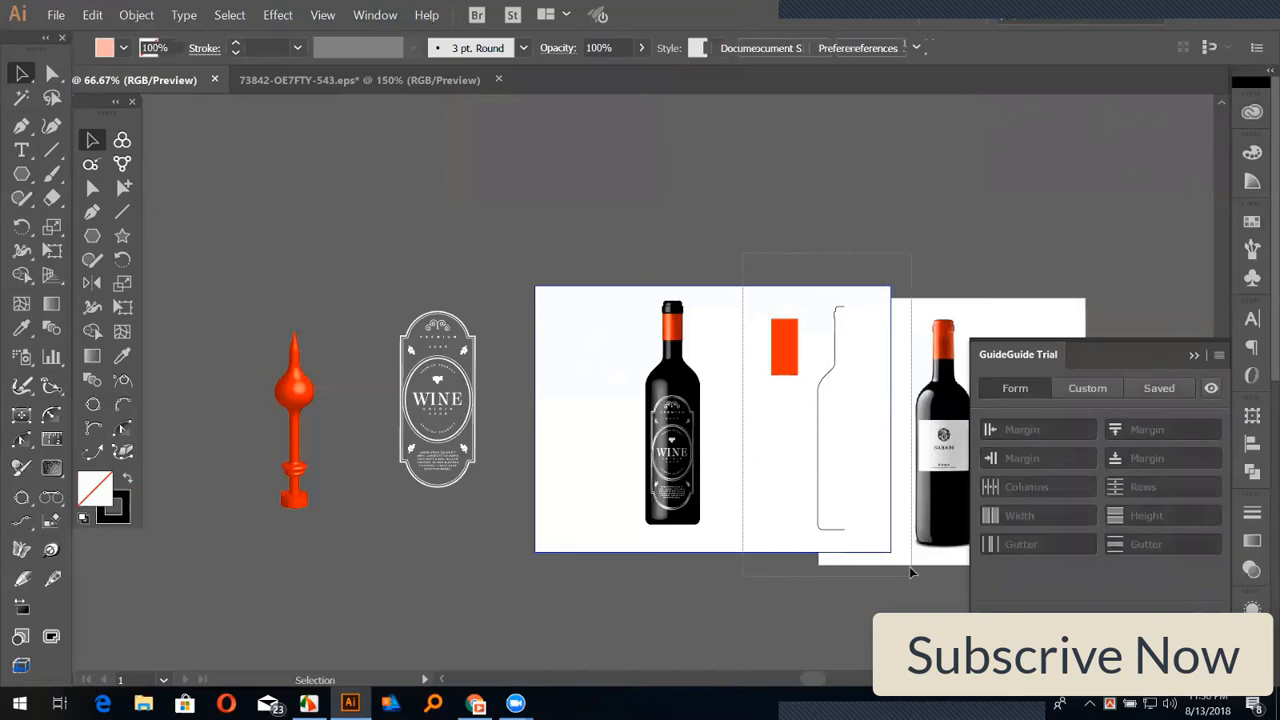
drag(799, 383, 1048, 151)
click(839, 241)
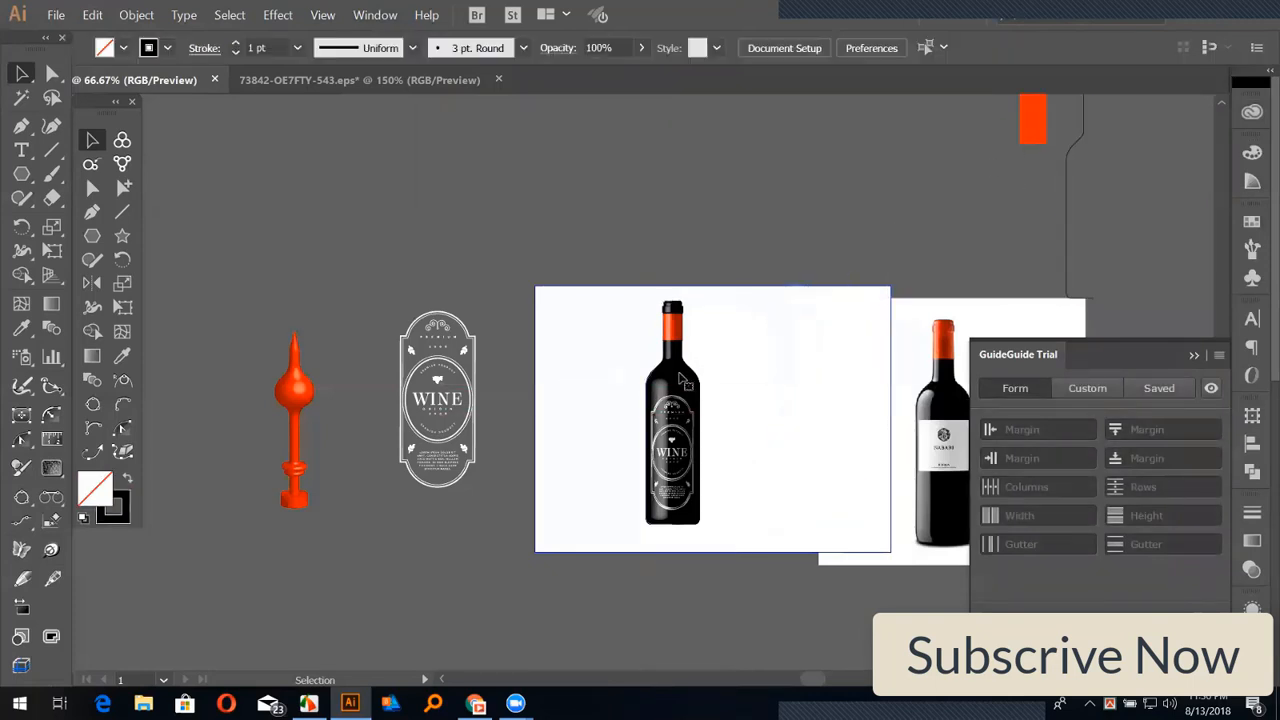
Step: Move the half-bottle shape out of the bottle artwork, off the artboard above the wine label
click(679, 380)
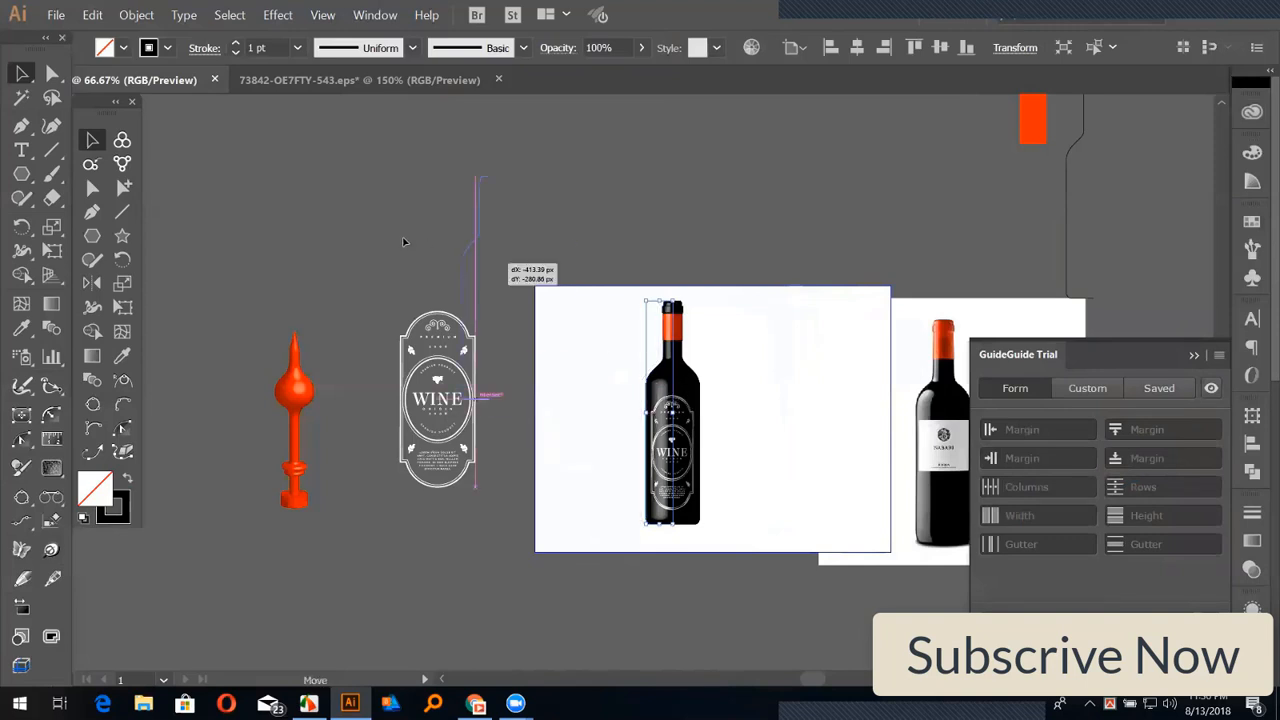